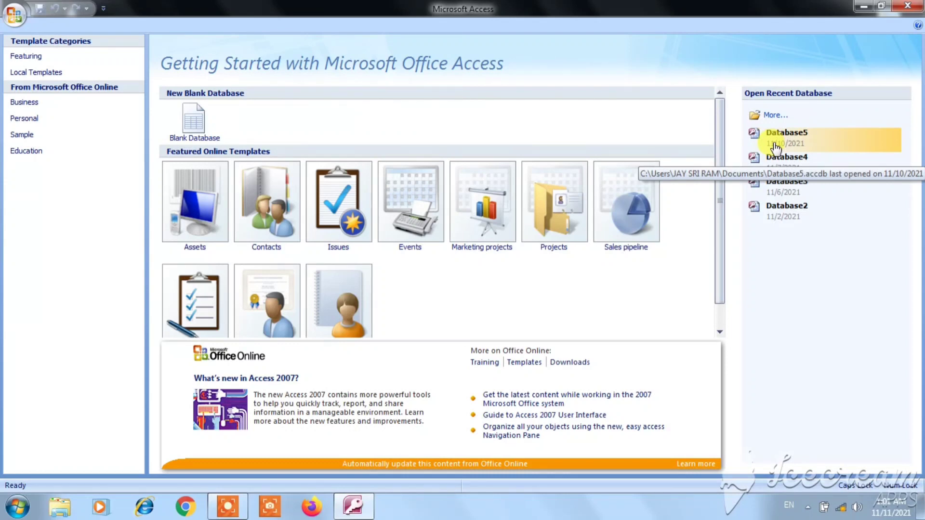
Create the blank database Database6 and add the fields NAME, MOBNO and STATE to its first table
click(196, 126)
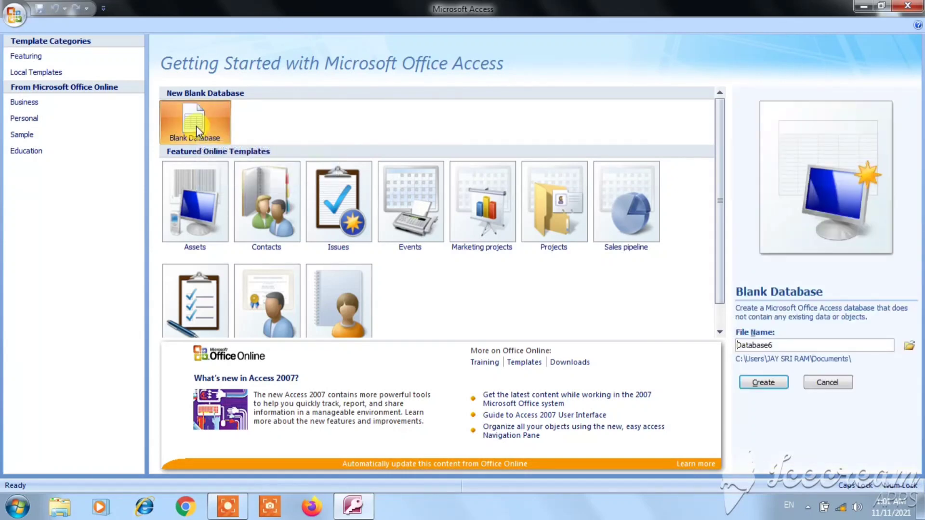
click(764, 383)
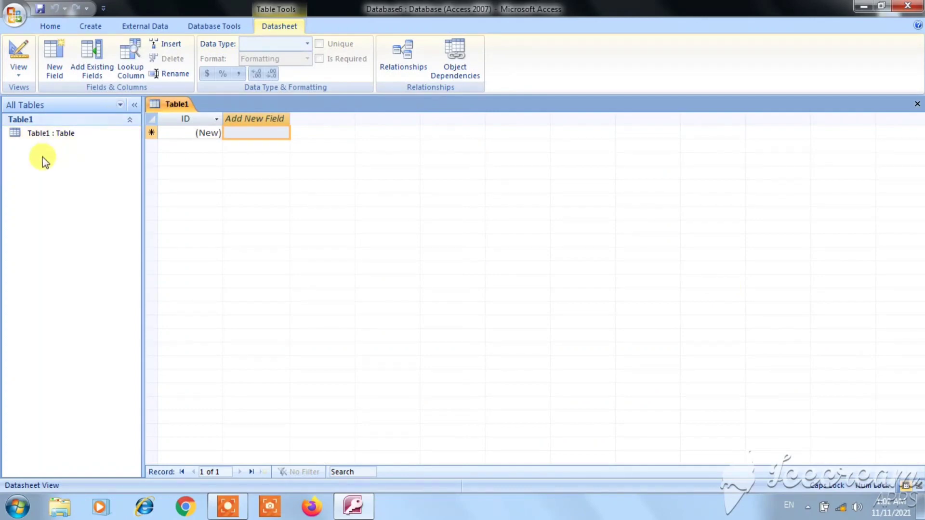
double_click(247, 118)
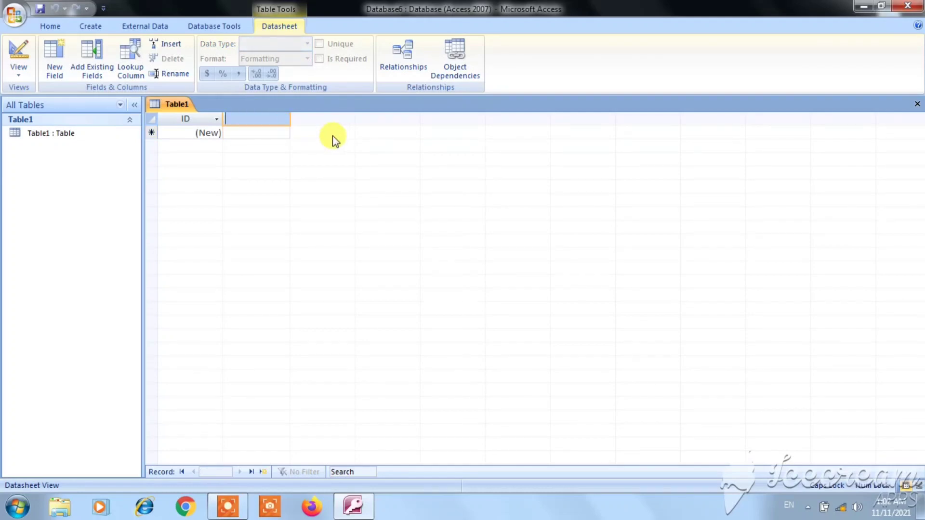
text(NAME)
key(Return)
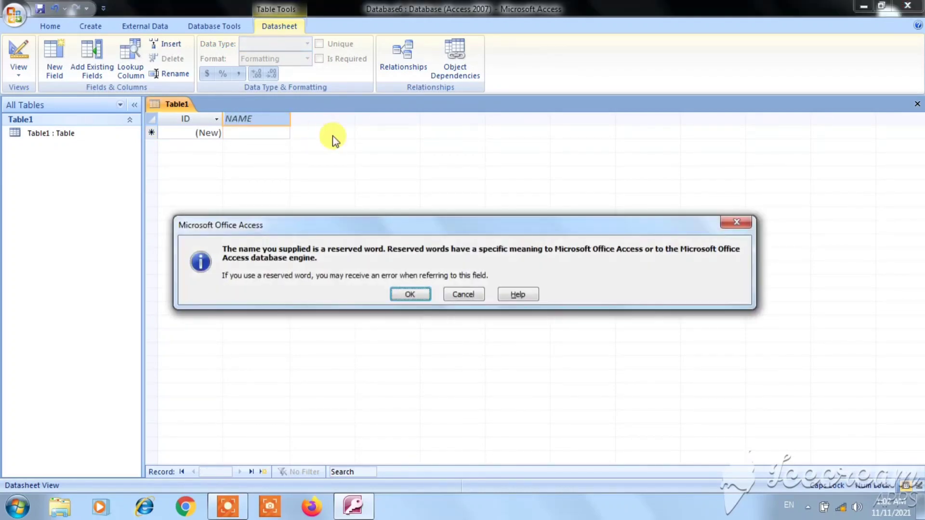
key(Return)
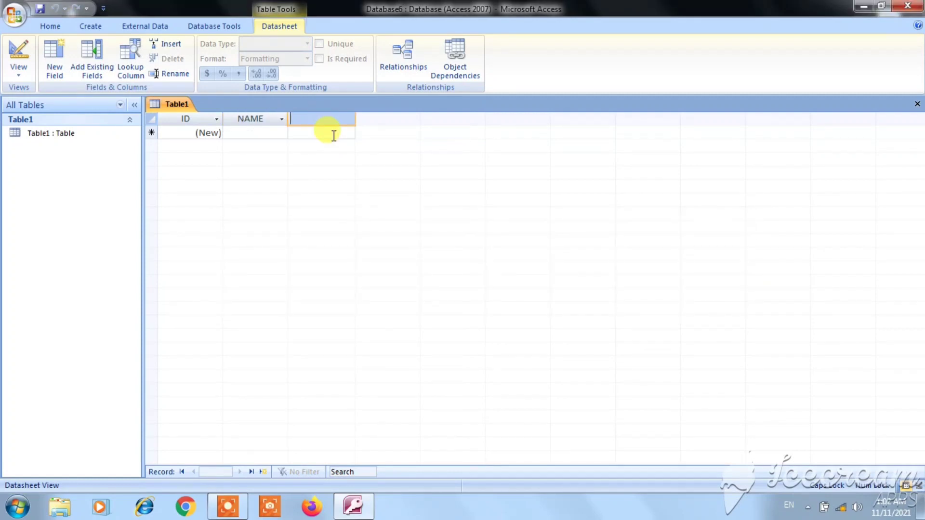
text(MOBNO)
key(Return)
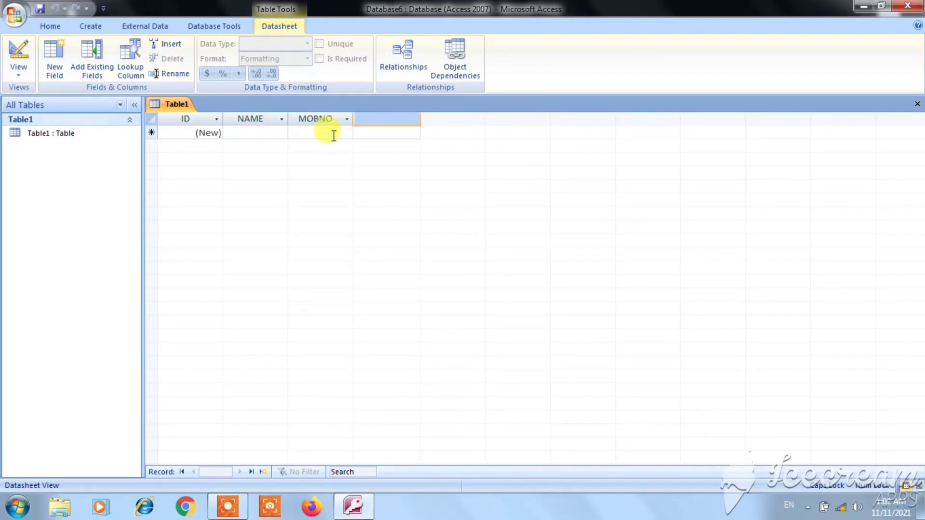
text(STATE)
key(Return)
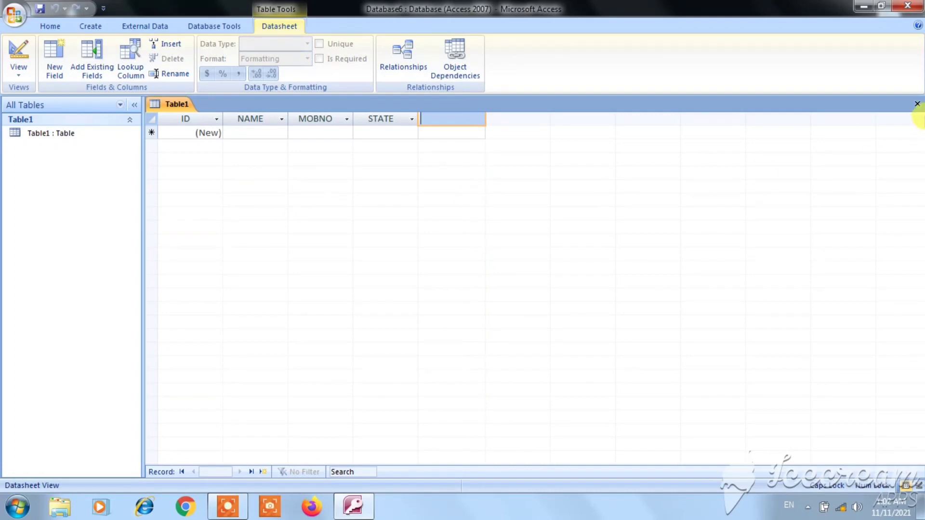
Close the new table, saving its design under the name CLASS 8 TABLE
click(917, 104)
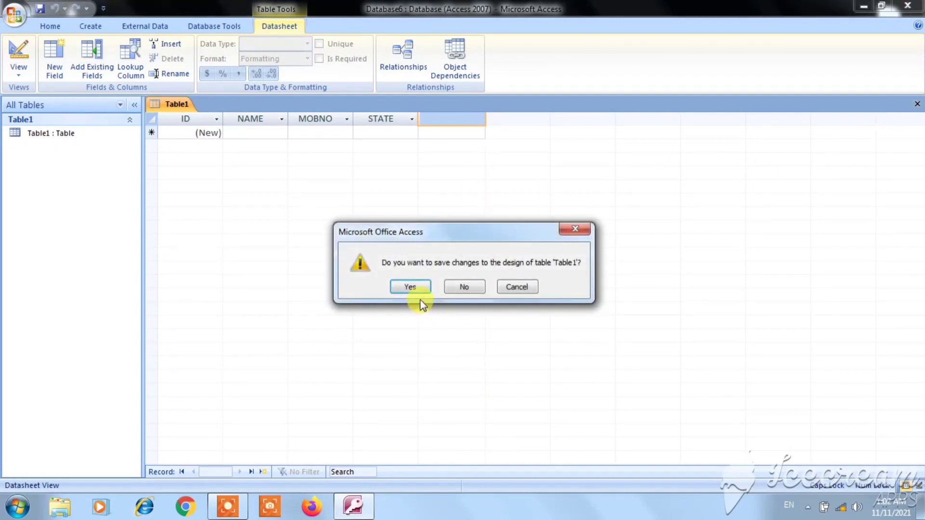
click(410, 286)
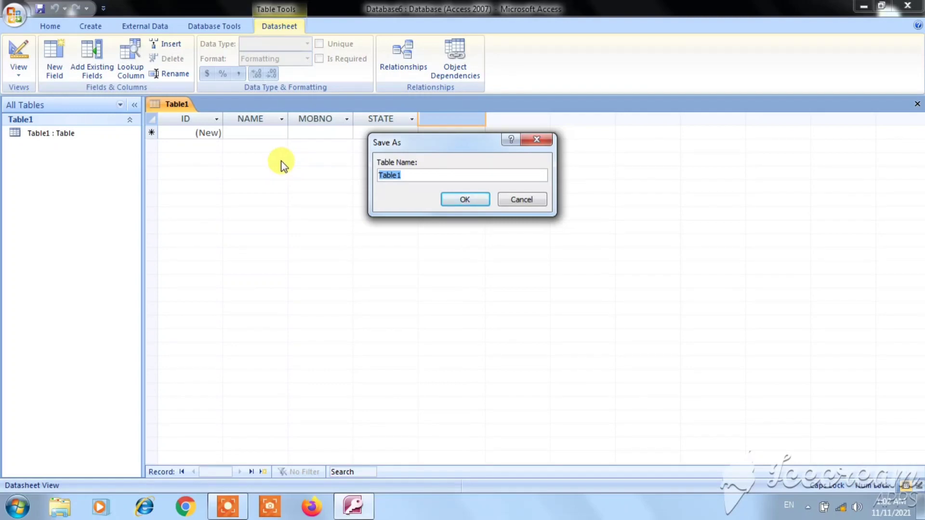
text(CLASS 8 TA)
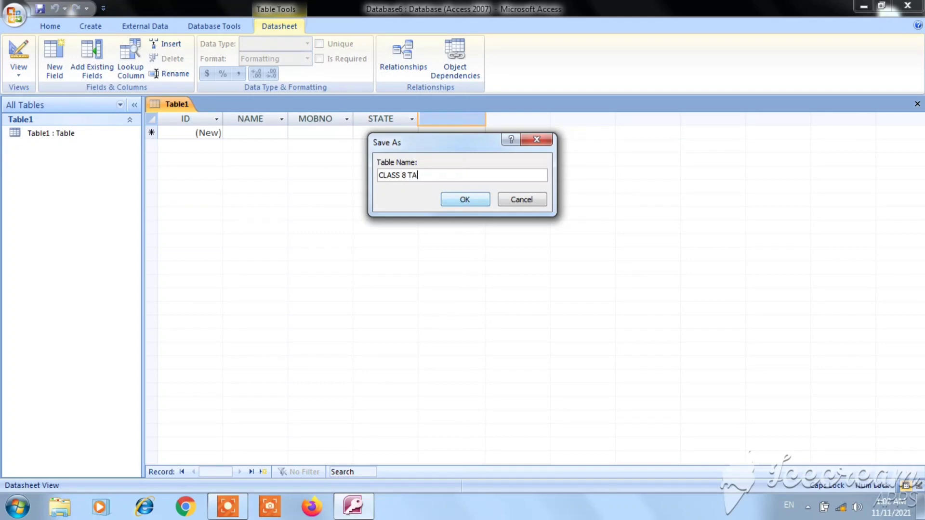
text(BLE)
click(457, 200)
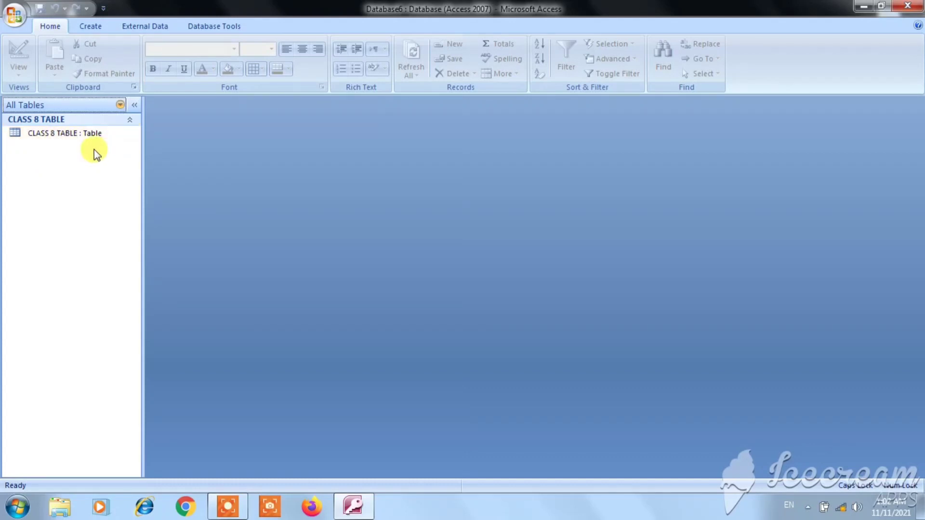
Open CLASS 8 TABLE, fill in the first record with a person's name, a mobile number and the state UP, and close the table
double_click(71, 139)
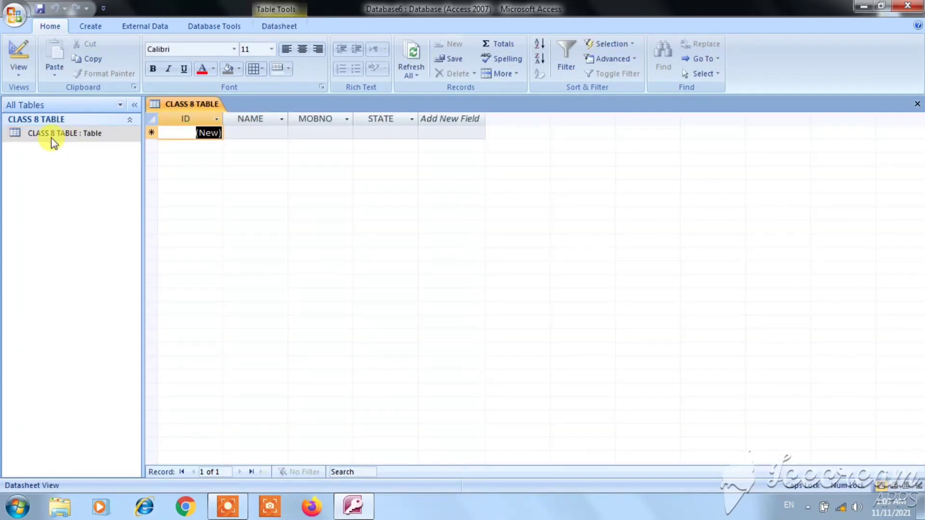
click(262, 132)
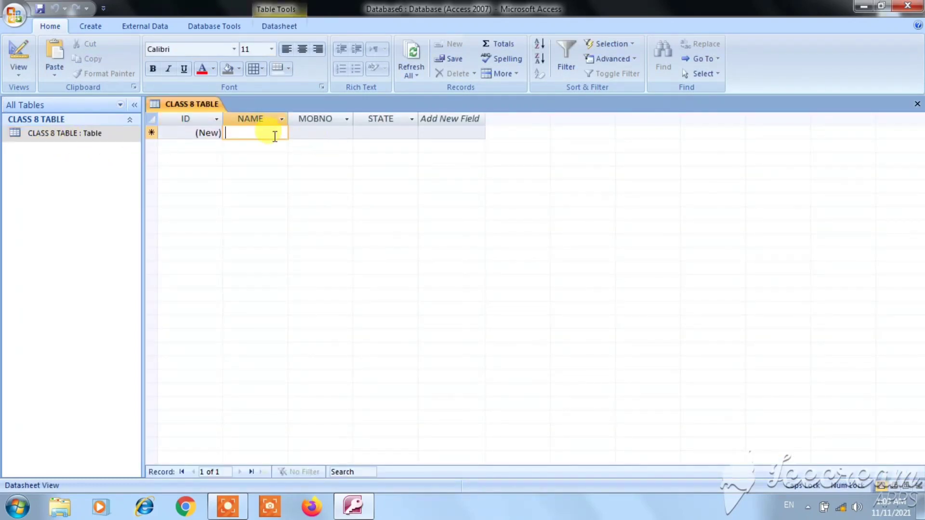
text(AMAN)
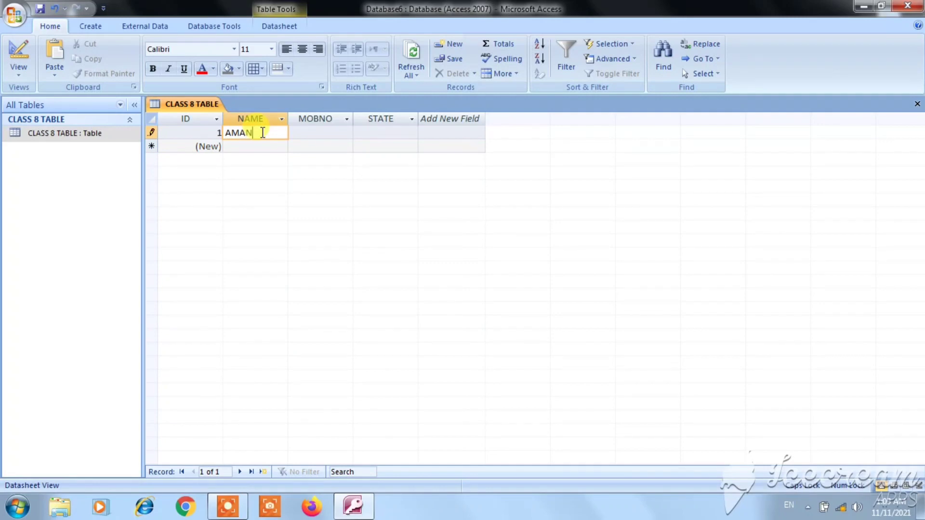
key(Tab)
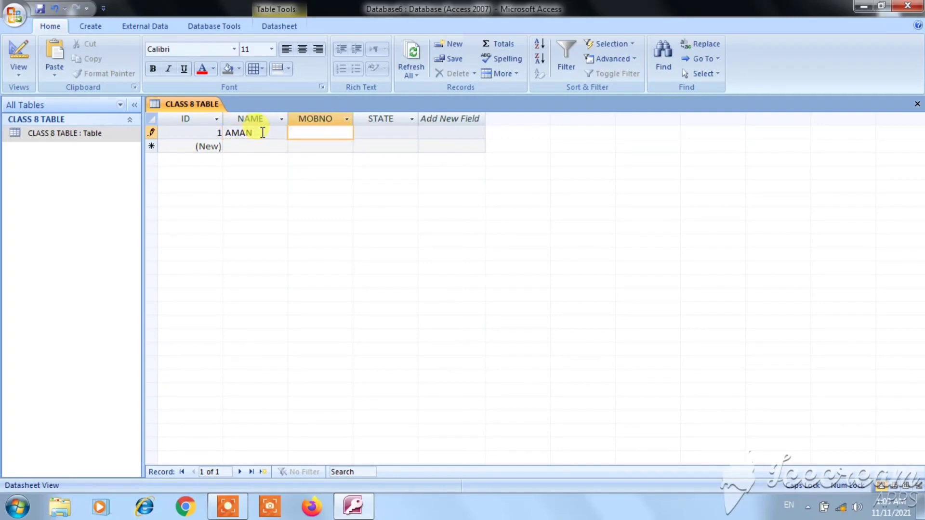
text(123)
key(Tab)
text(UP)
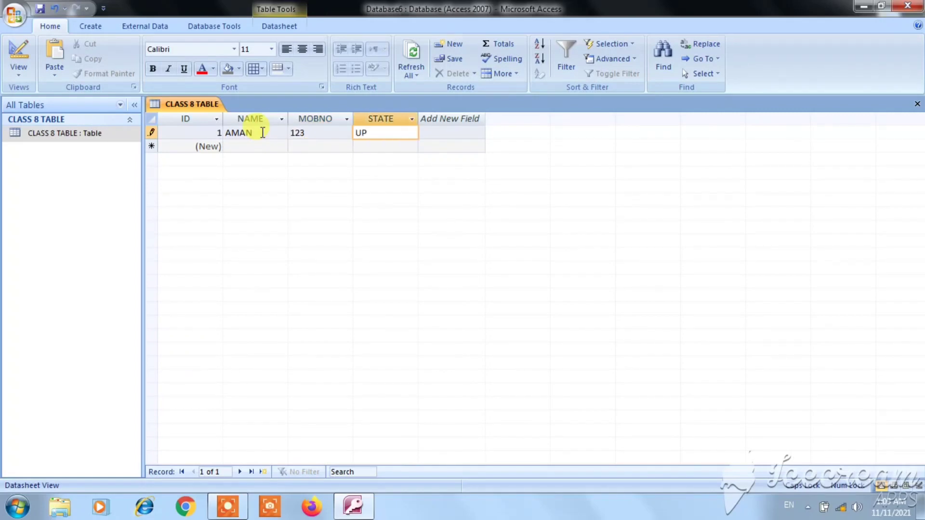
key(Tab)
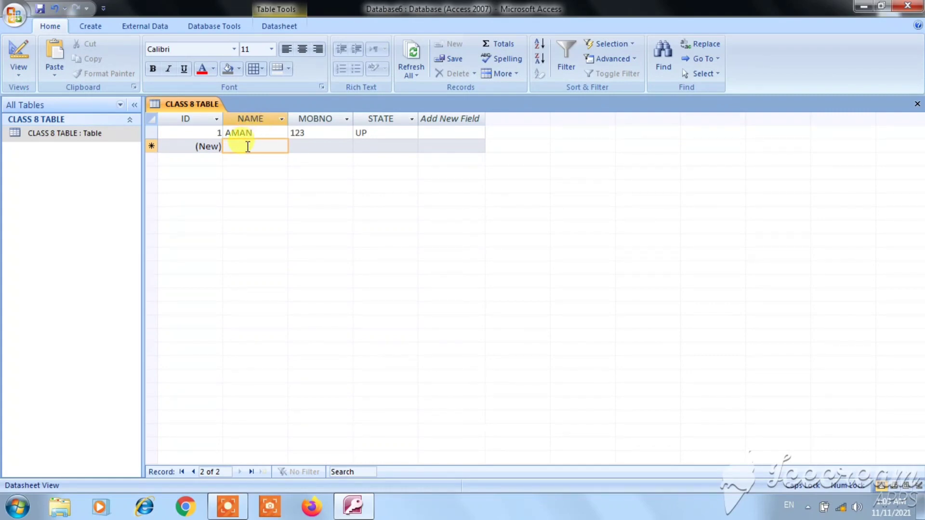
click(917, 104)
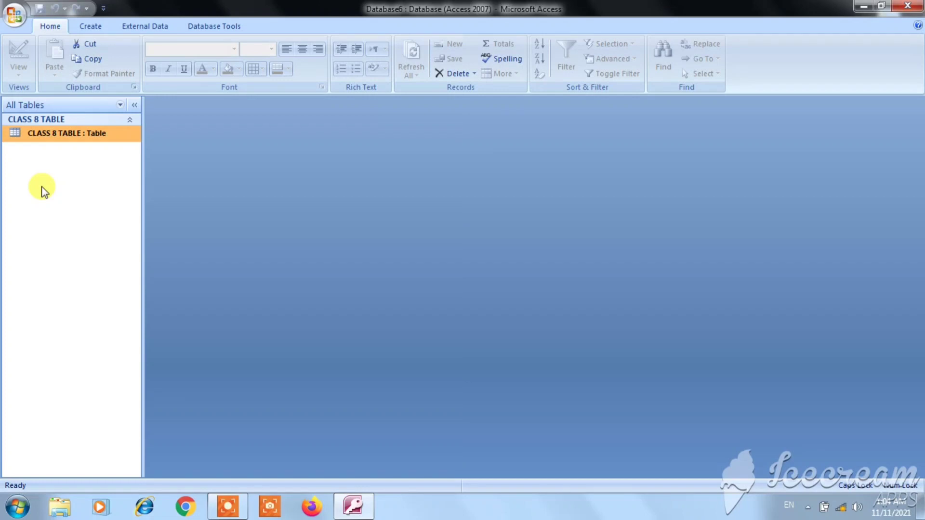
Create a form from CLASS 8 TABLE and apply the AutoFormat with a dark brown header and red field borders
click(88, 26)
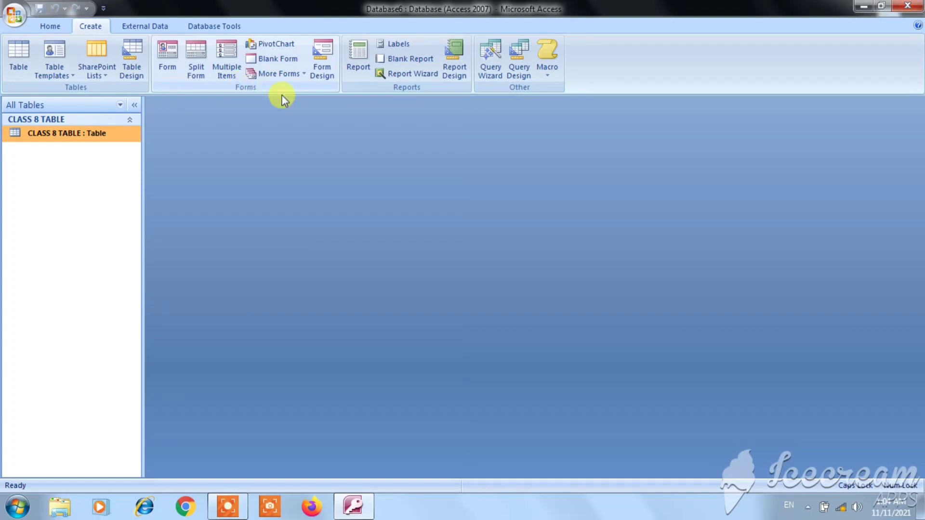
click(167, 67)
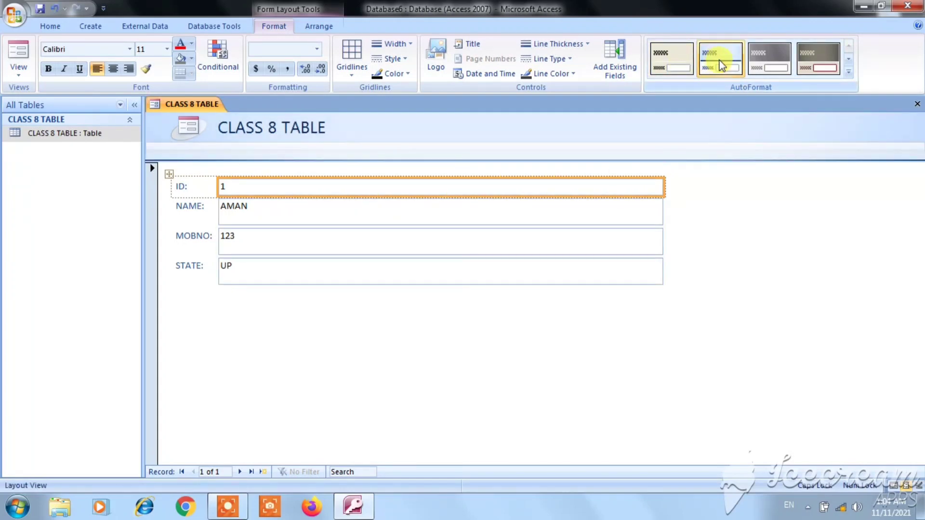
click(779, 53)
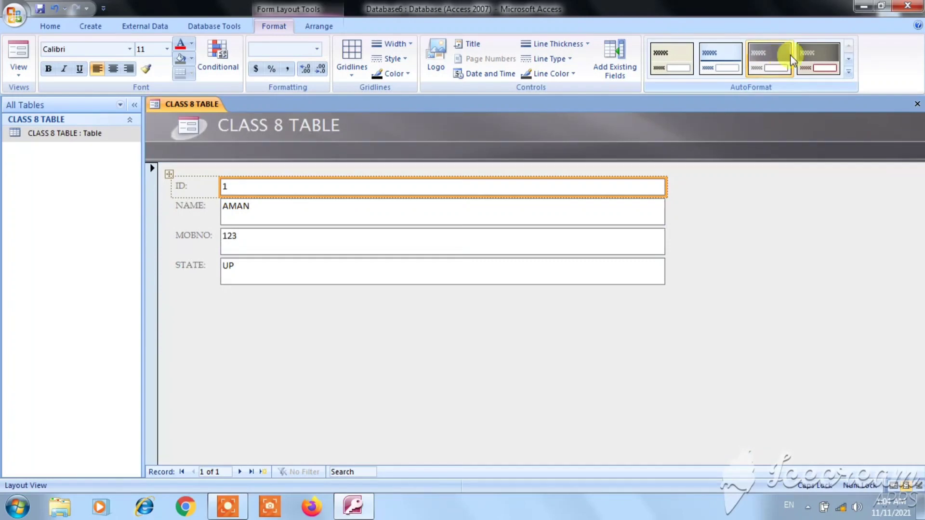
click(822, 61)
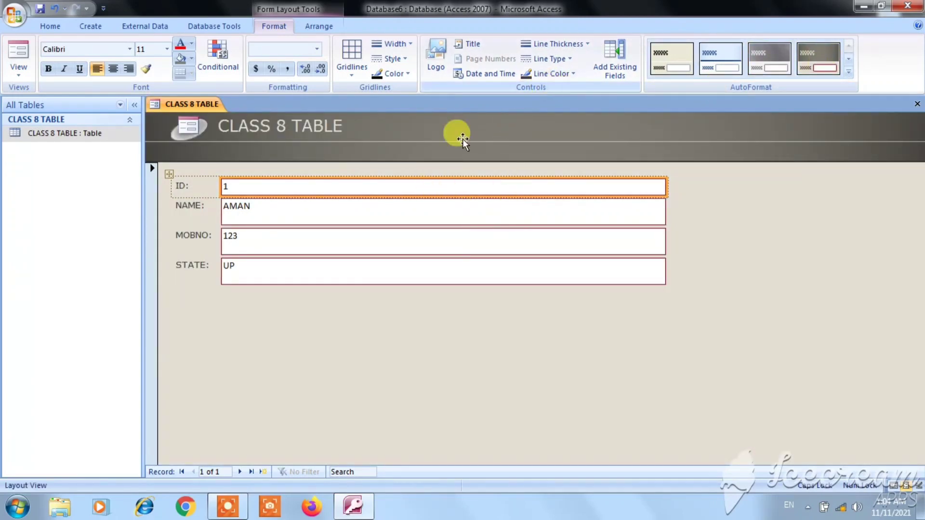
Set the line color of the form's ID box to muted red and of its NAME box to yellow
click(542, 75)
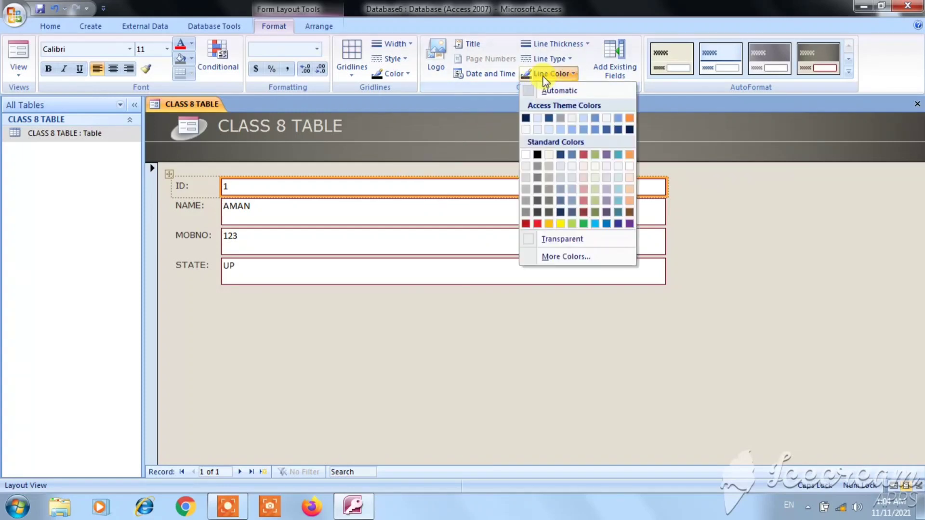
click(583, 155)
click(394, 208)
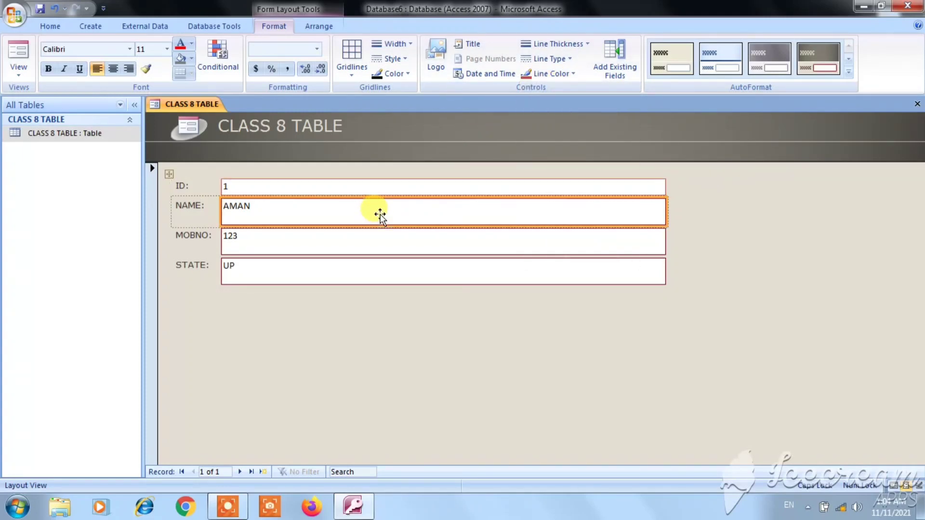
click(573, 75)
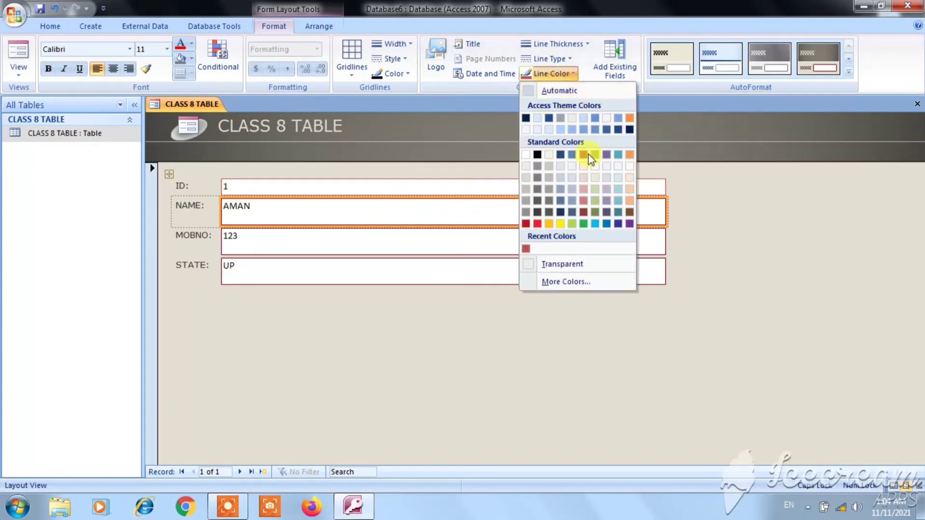
click(561, 226)
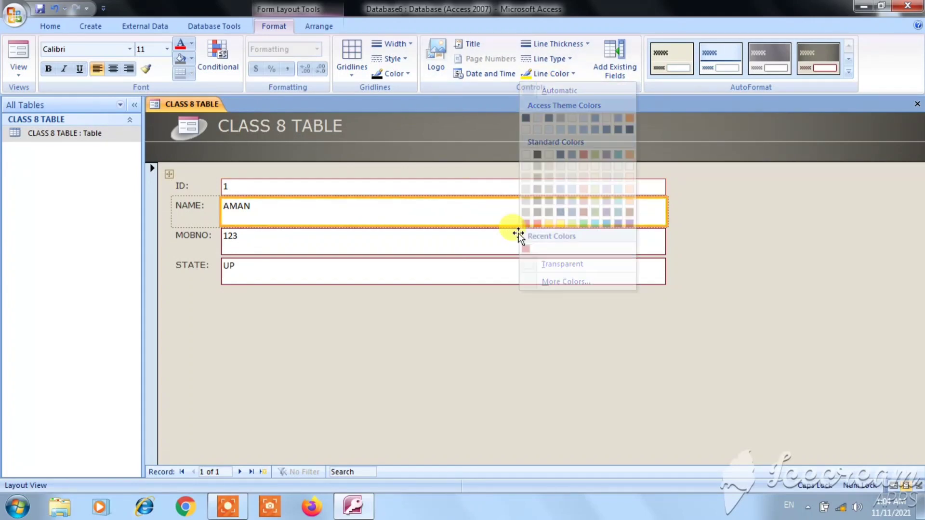
click(399, 248)
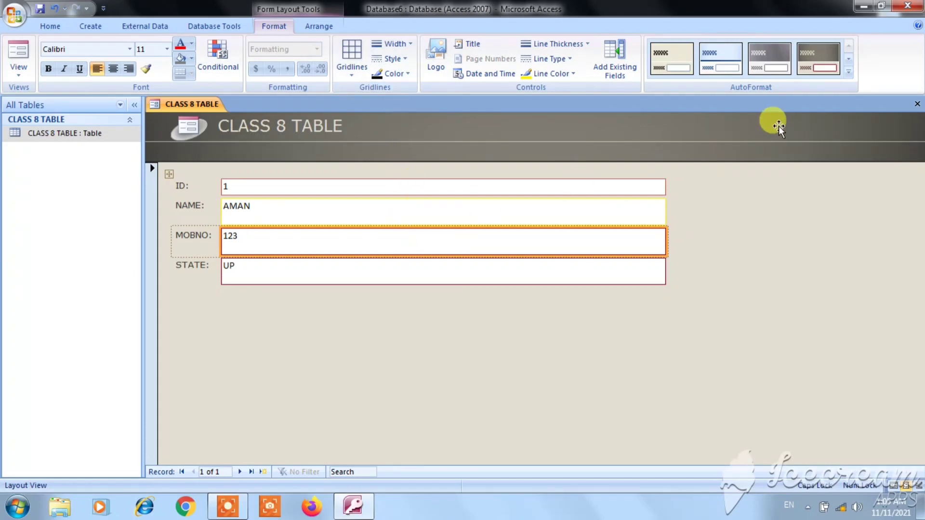
Close the form, saving its design under the name CLASS 8 FORM 1
click(916, 105)
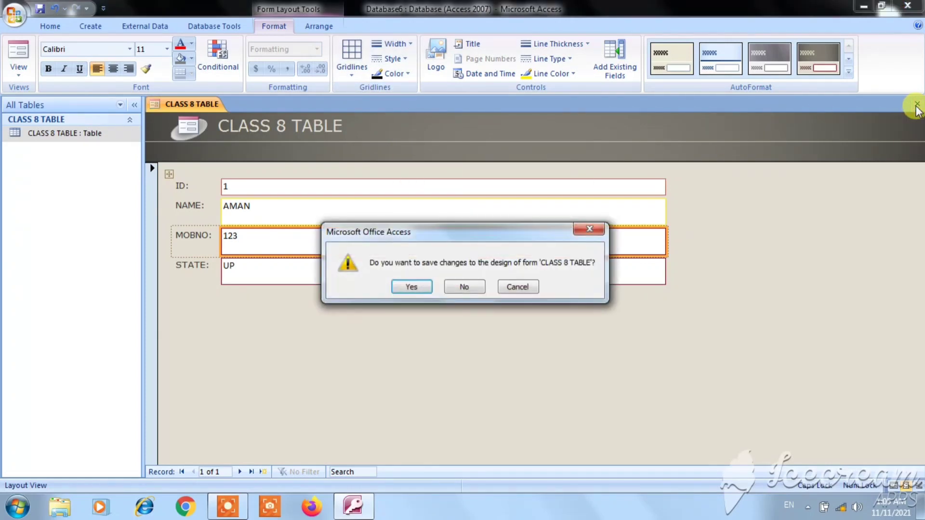
click(419, 286)
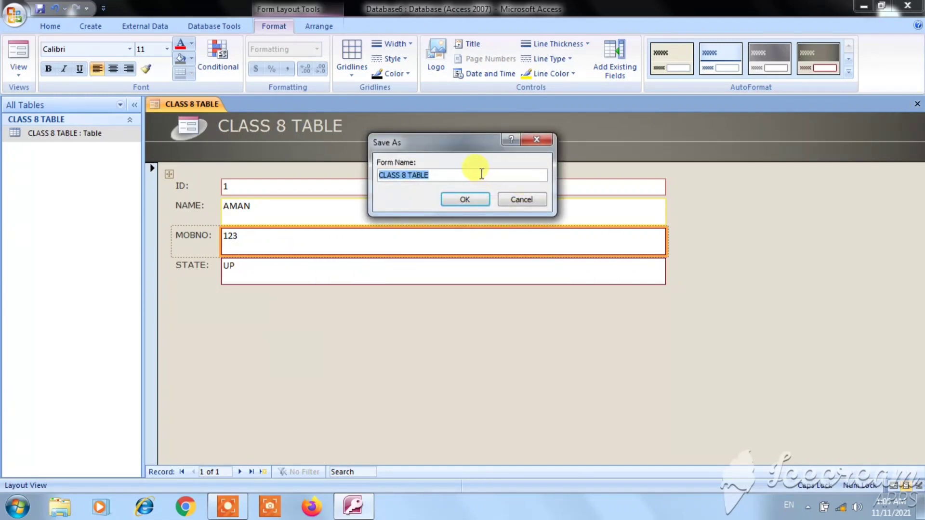
drag(454, 176, 410, 189)
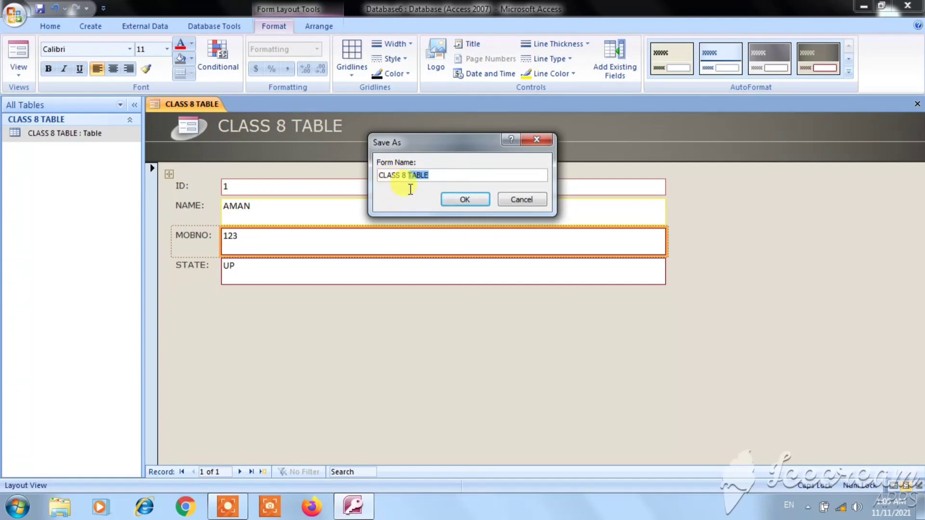
text(FP)
text(OR)
text(M)
text( 1)
click(465, 199)
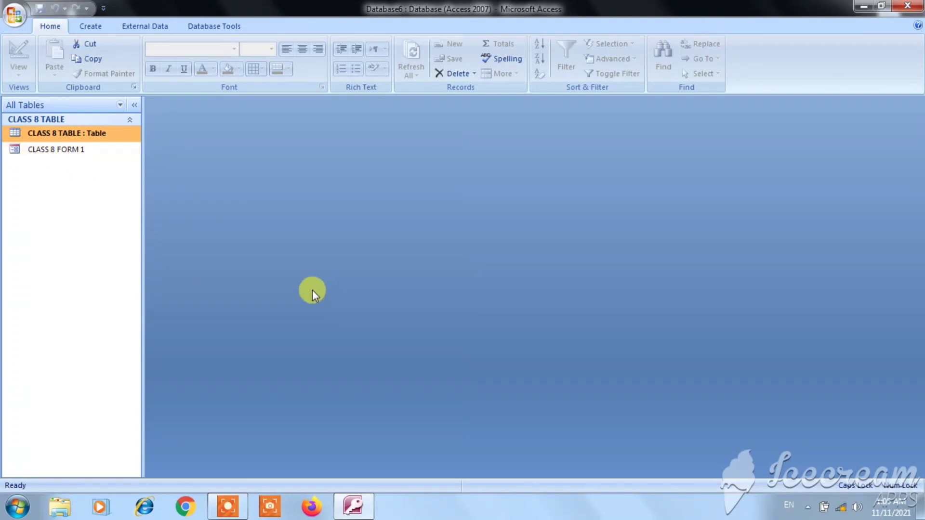
Open CLASS 8 FORM 1, add a second record with a person's name, a mobile number and the state MP, and close the form
double_click(71, 150)
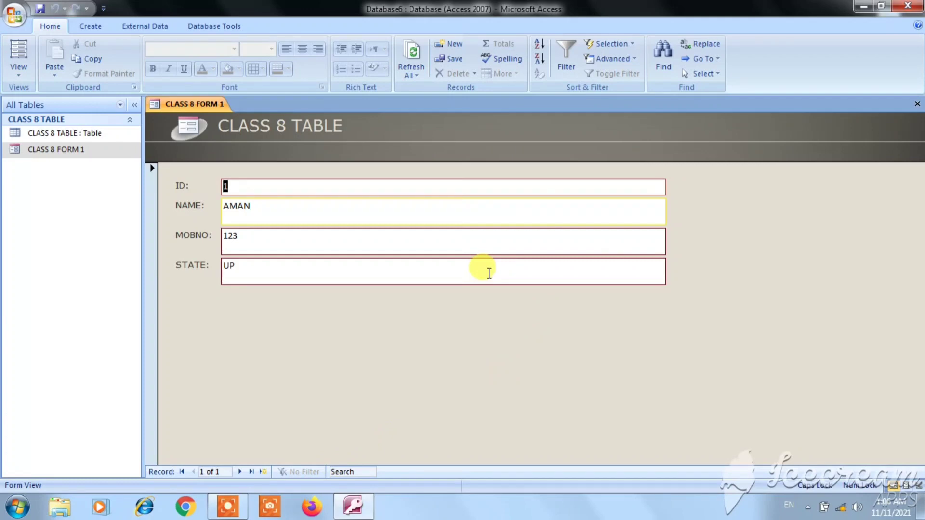
key(Tab)
key(Tab)
key(Tab)
key(Tab)
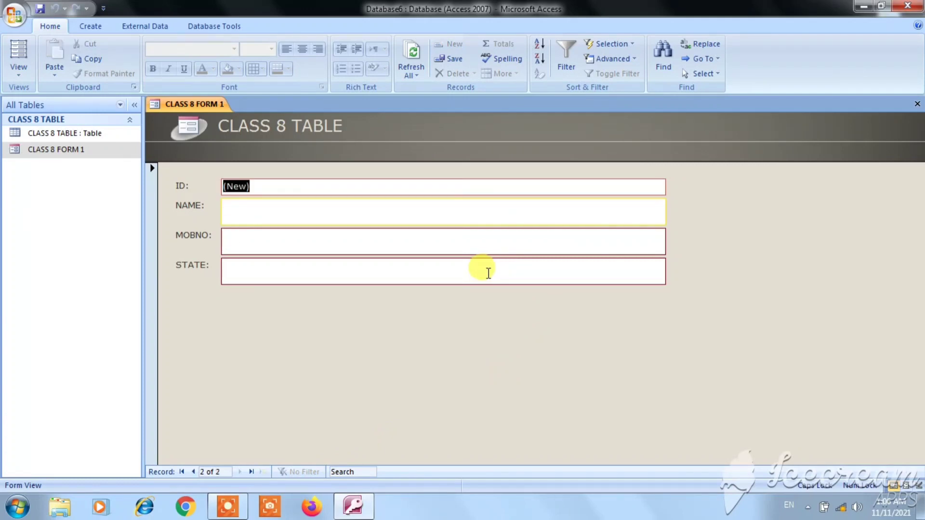
key(Tab)
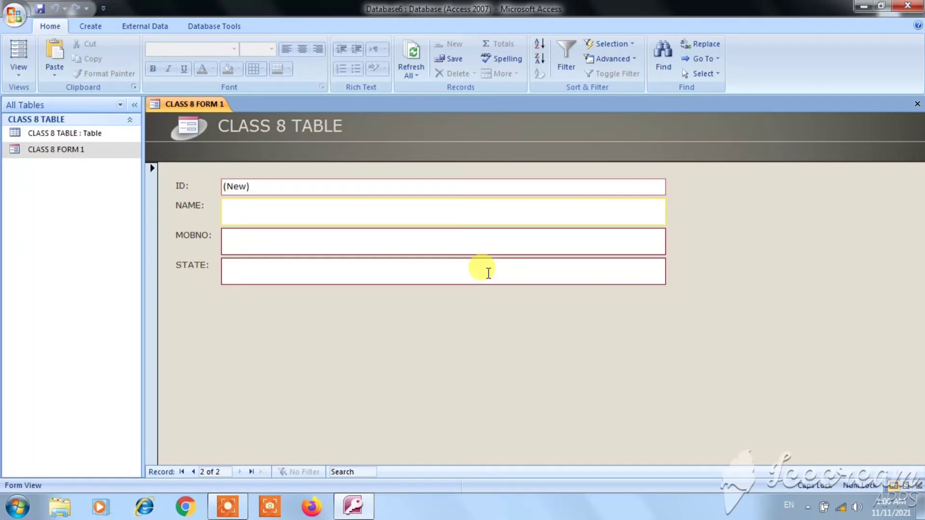
text(AMAR)
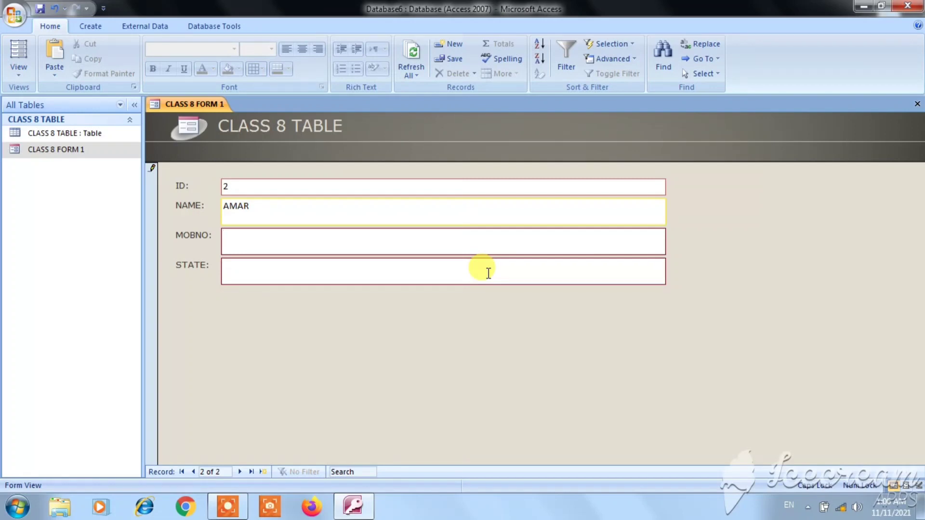
text(321)
text(45678)
text(MP)
key(Tab)
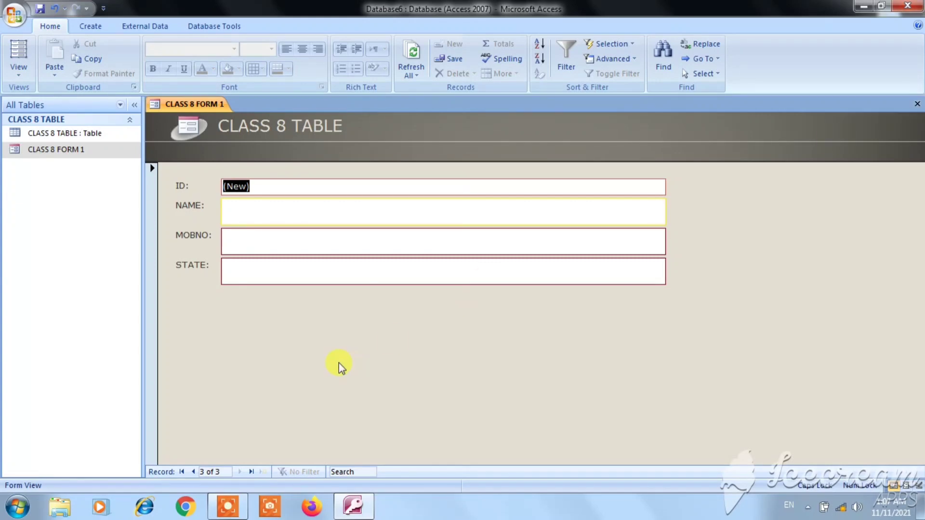
click(917, 107)
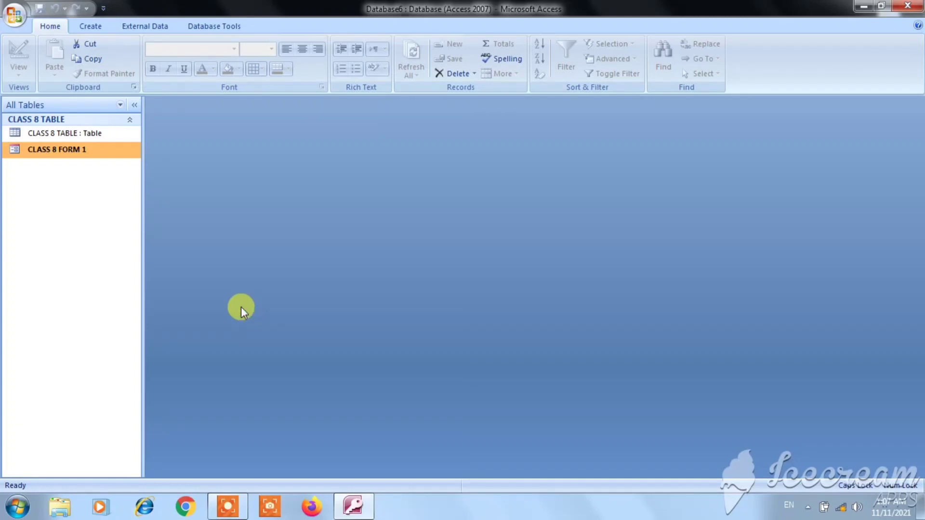
Open CLASS 8 TABLE, examine the name, mobile number and state of its records, and close it
double_click(86, 132)
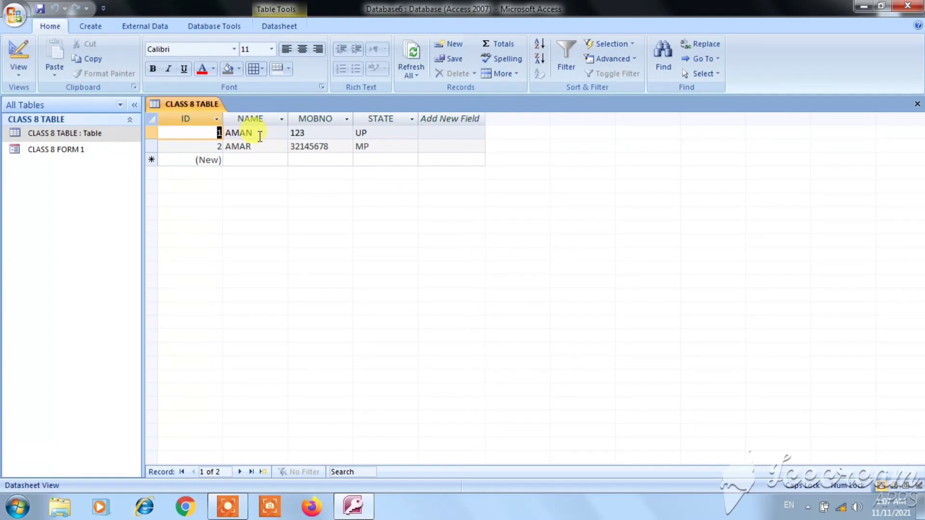
drag(259, 136, 235, 147)
drag(386, 149, 295, 146)
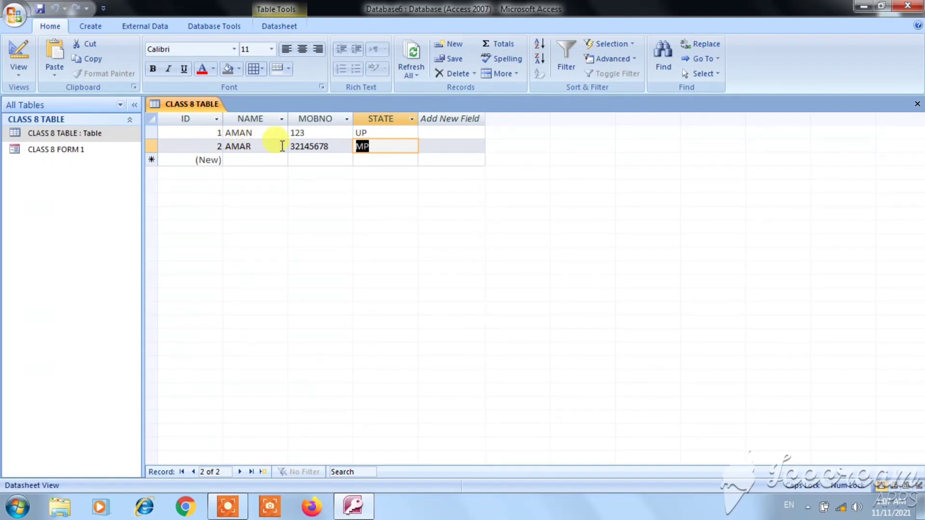
click(918, 102)
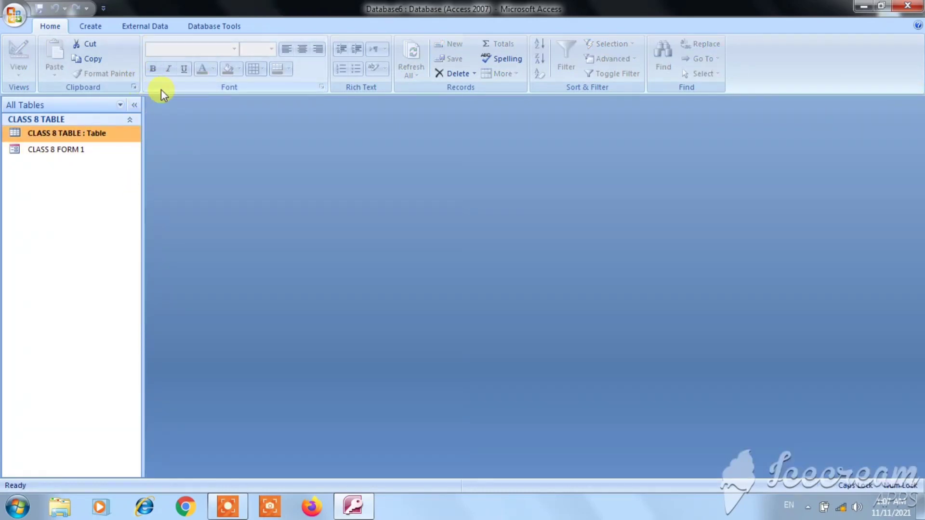
Create a Multiple Items form from CLASS 8 TABLE and apply the AutoFormat with a light blue header and blue field borders
click(91, 27)
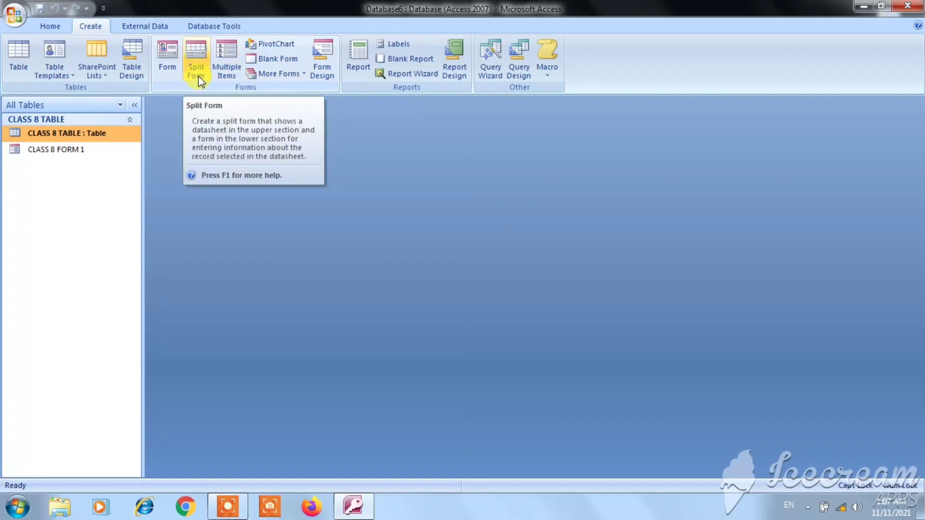
click(224, 61)
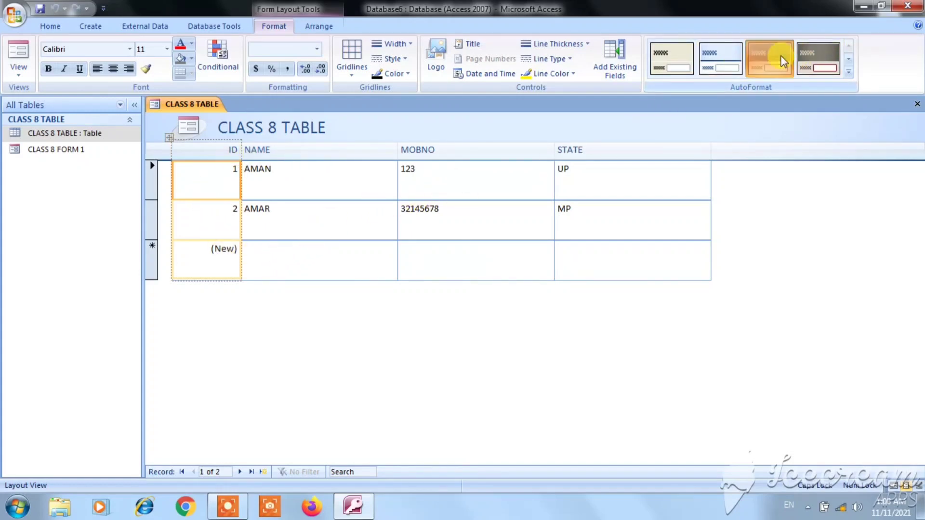
click(819, 56)
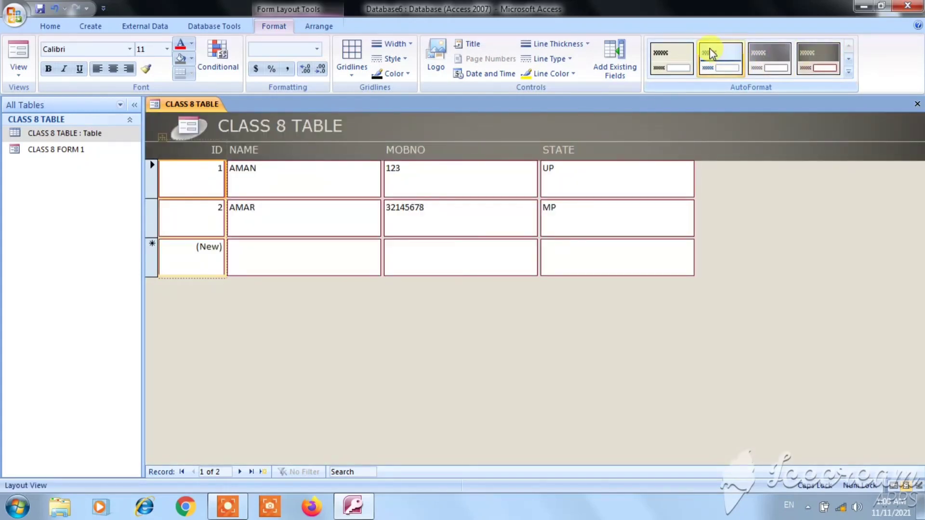
click(676, 58)
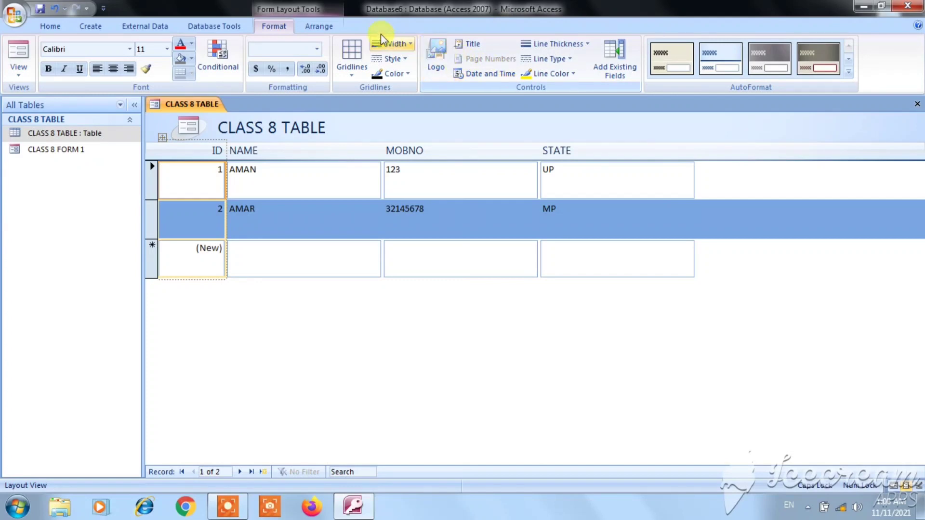
Add both horizontal and vertical gridlines to the form's records, with a dashed style and a thick line width
click(355, 75)
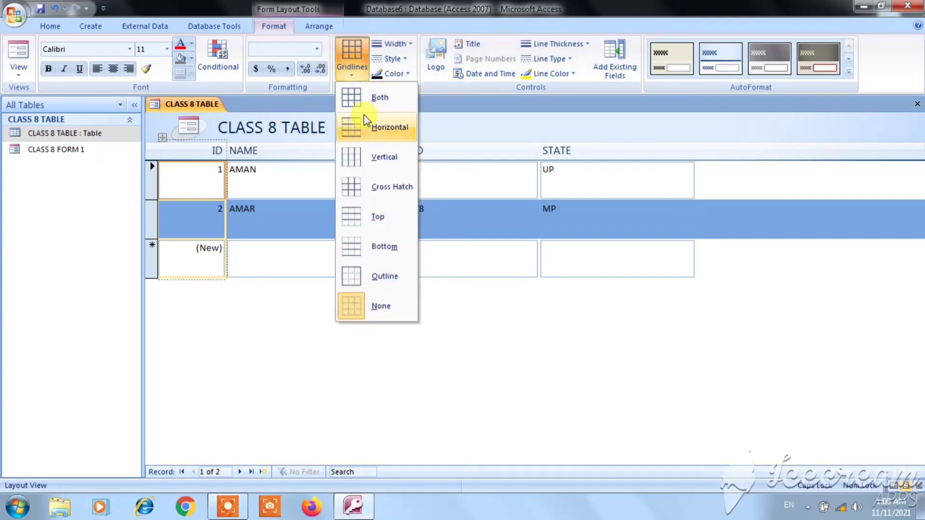
click(359, 102)
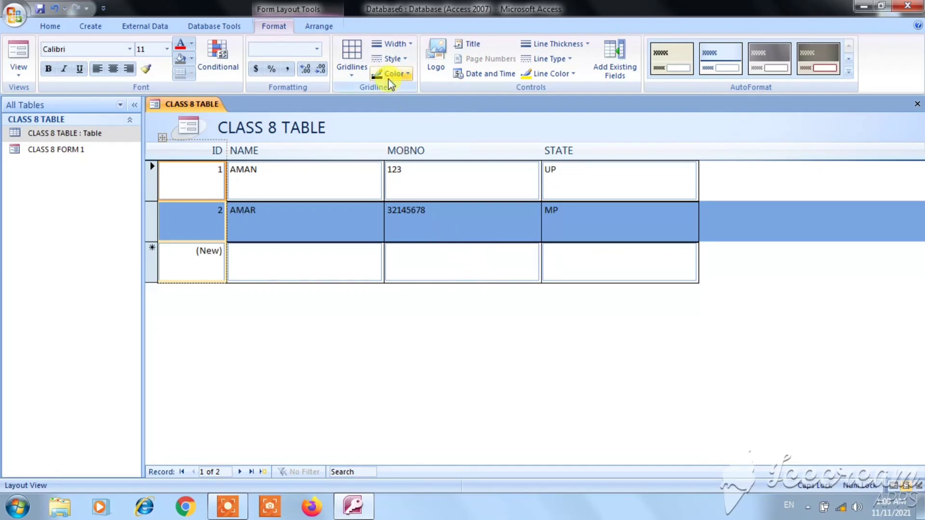
click(403, 67)
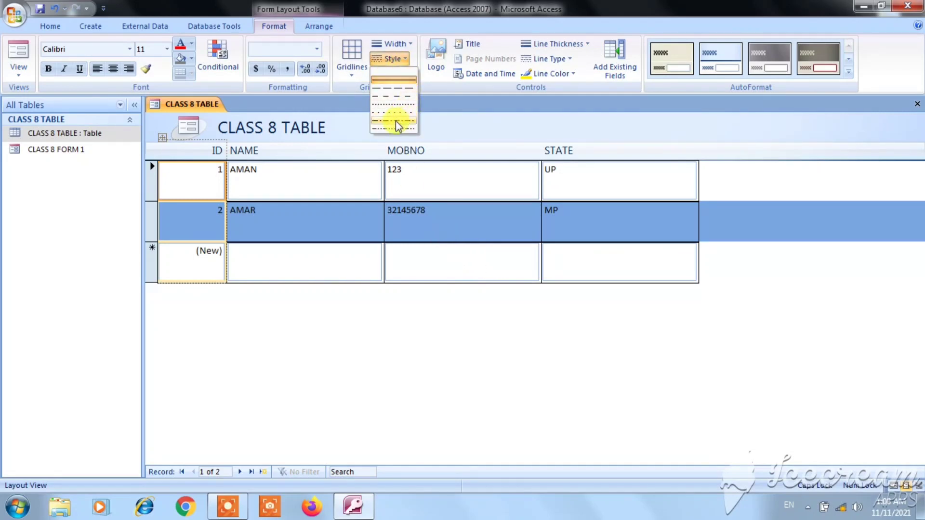
click(402, 97)
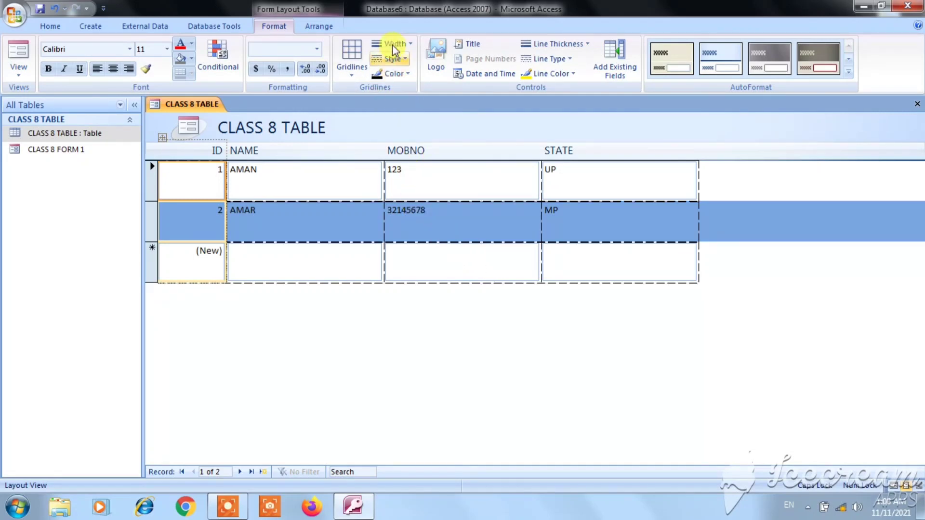
click(406, 44)
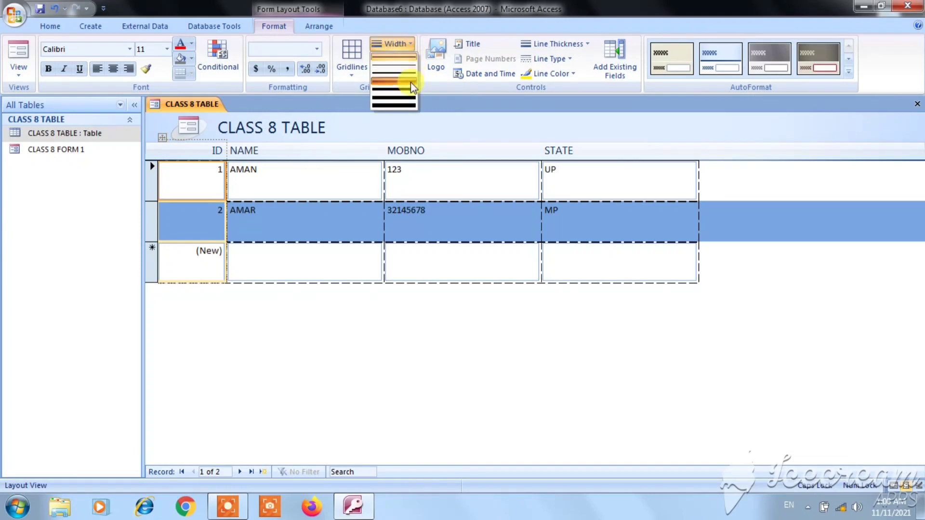
click(410, 82)
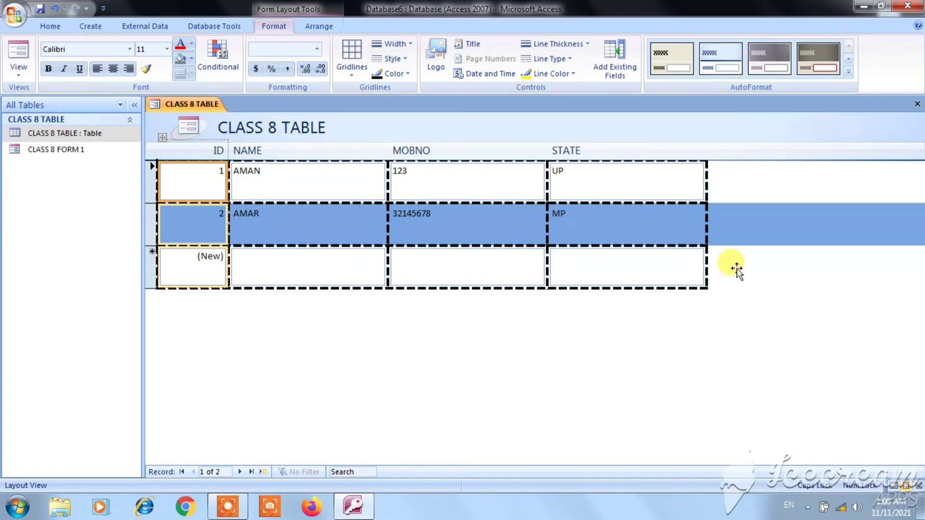
Close the multiple-items form, saving its design under the name CLASS 8 FORM 2
click(917, 104)
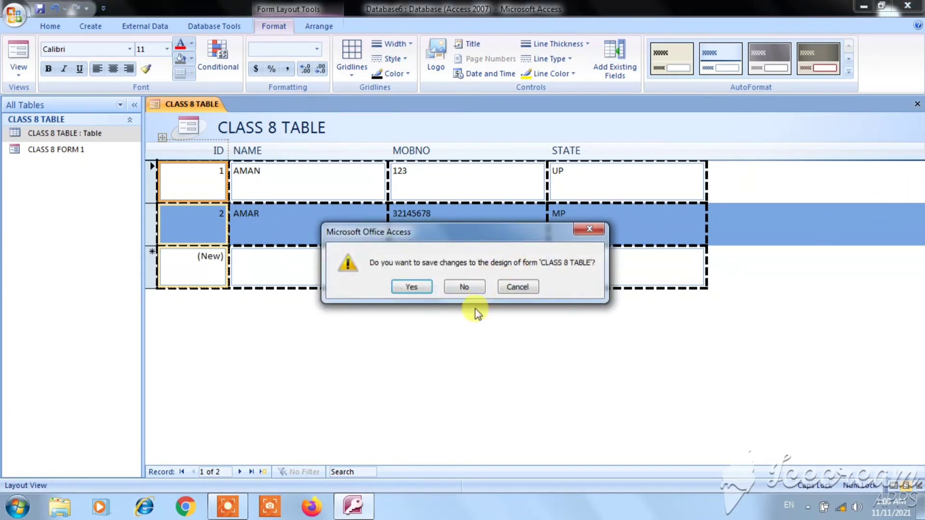
click(407, 287)
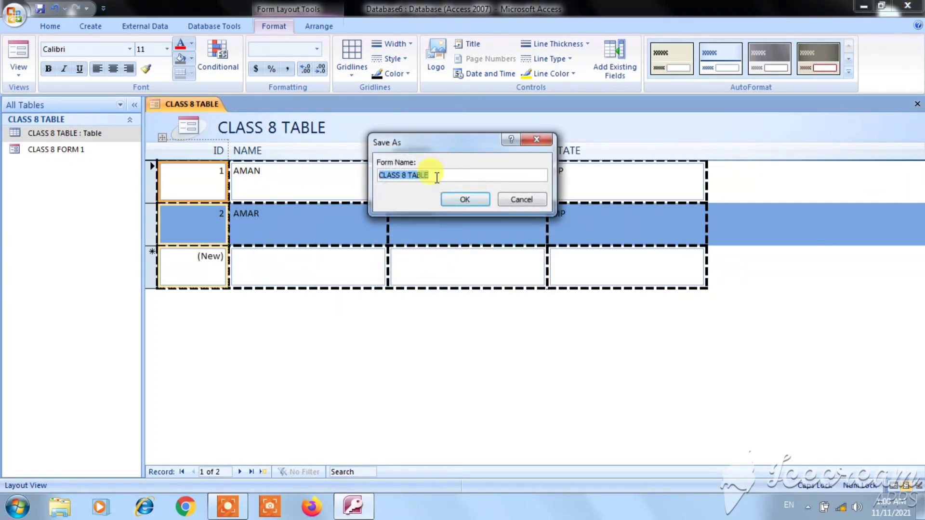
drag(437, 178, 408, 175)
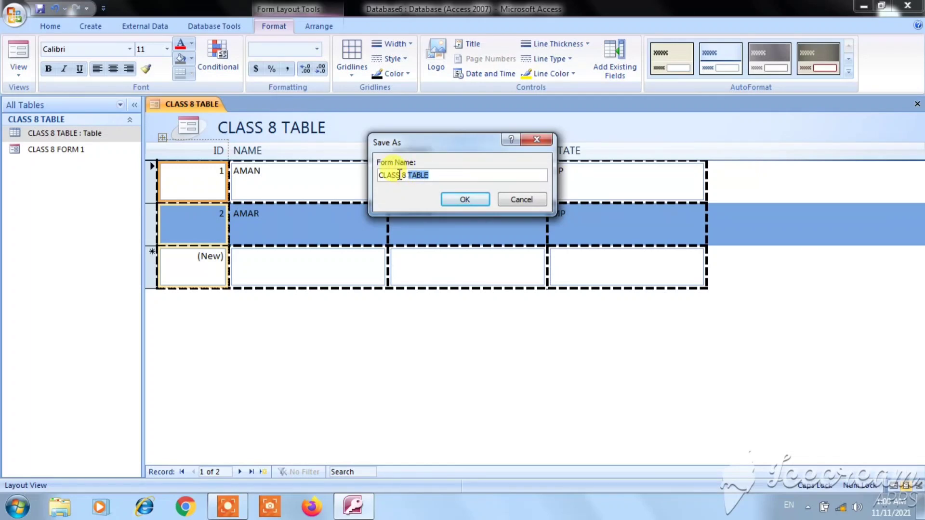
text(FORM)
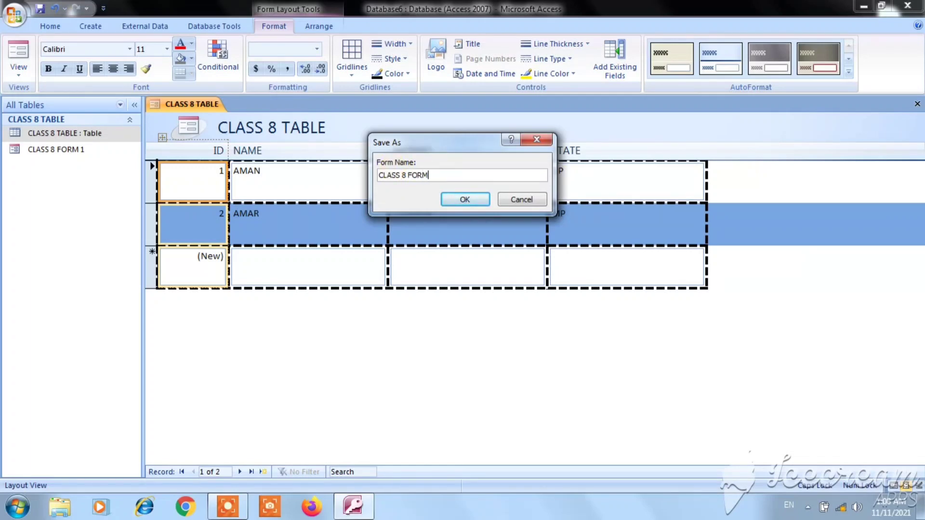
text( 2)
key(Return)
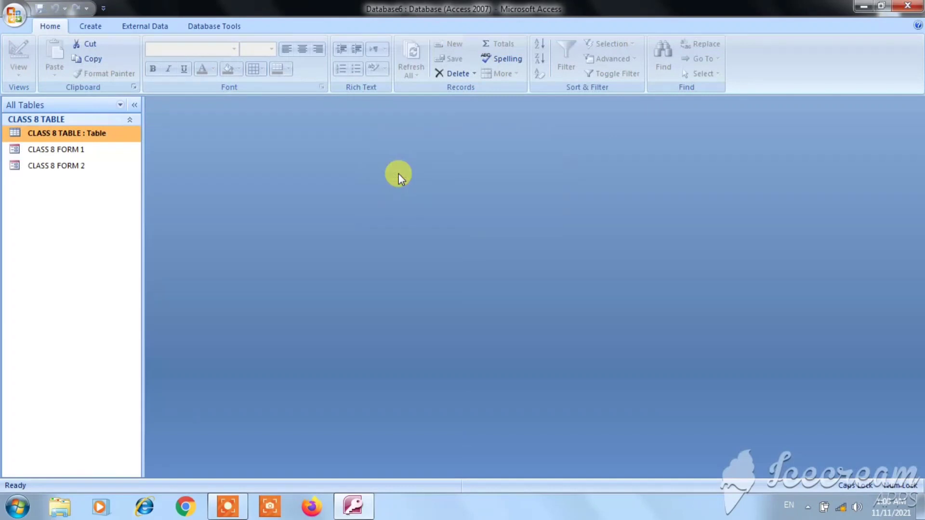
Open CLASS 8 FORM 2, go through the fields of its records up to the blank new record, and close the form
double_click(67, 167)
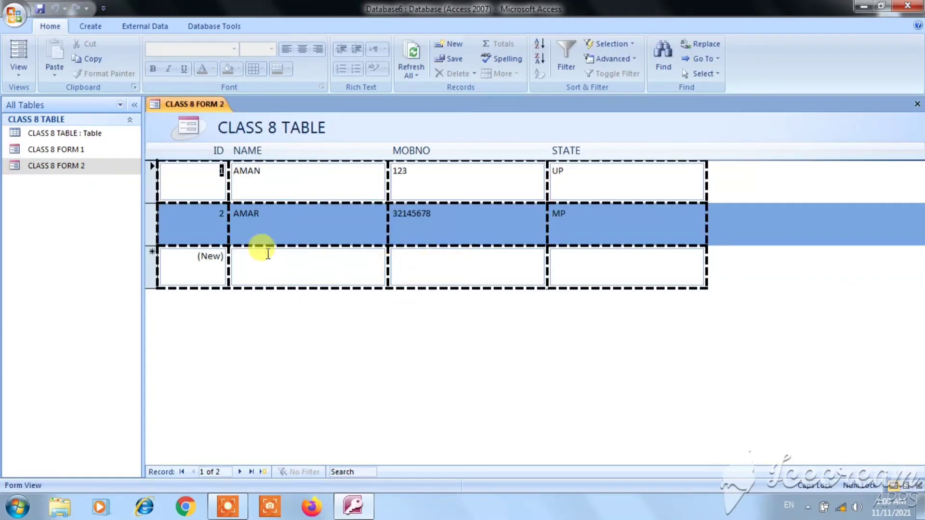
key(Tab)
key(Tab)
key(Tab)
key(Tab)
key(Tab)
key(Tab)
key(Tab)
key(Tab)
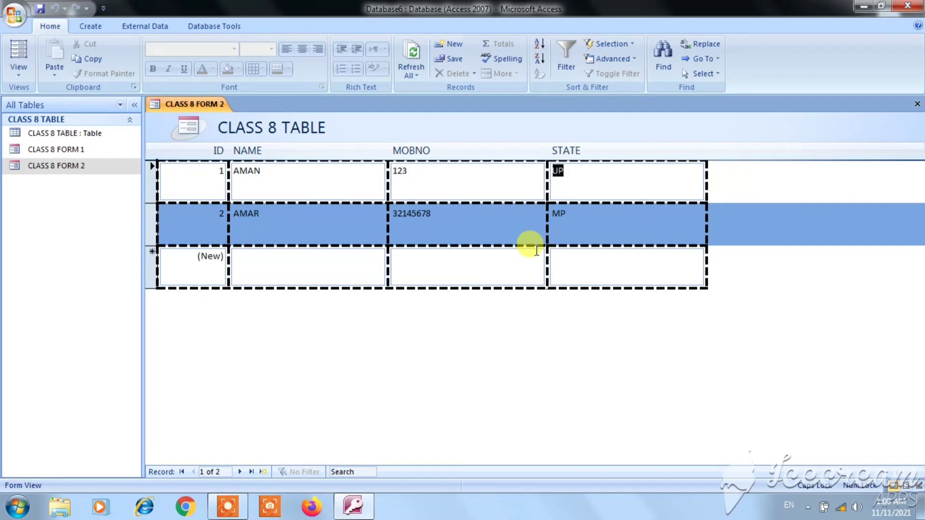
key(Tab)
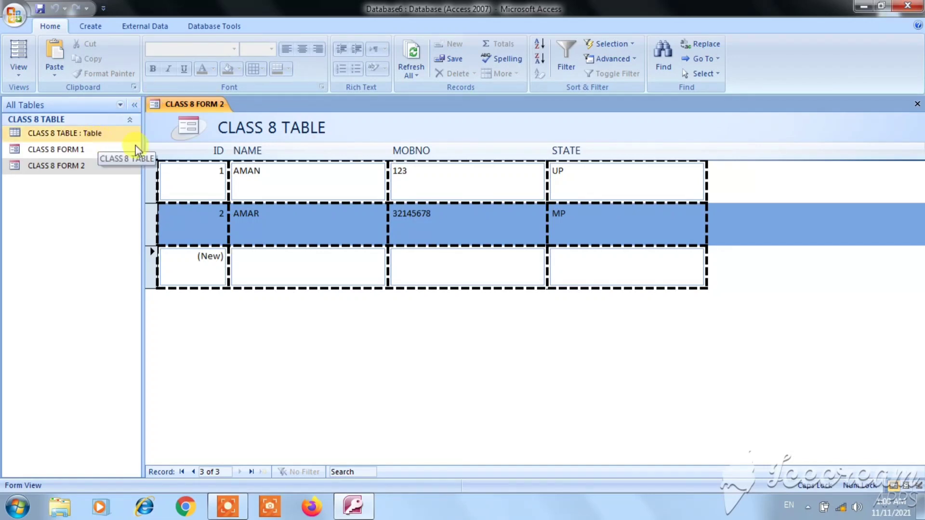
click(917, 104)
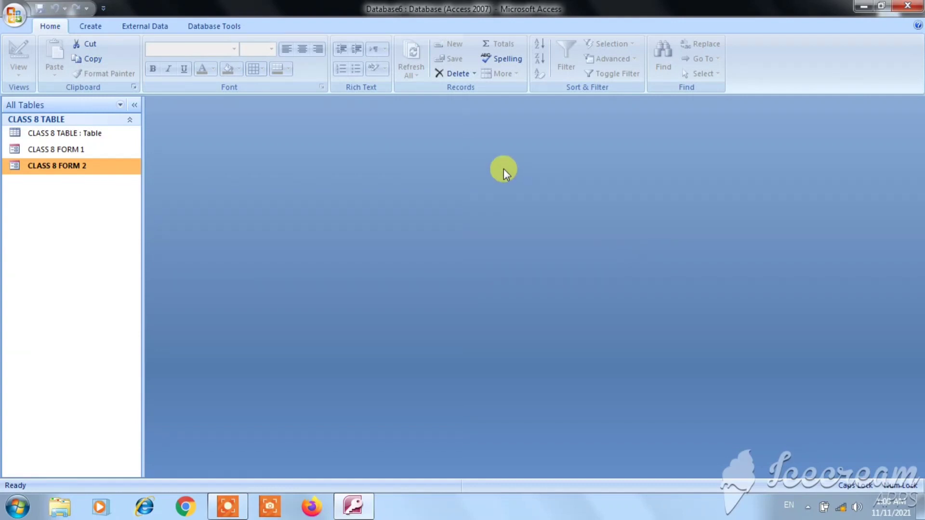
Create an empty form in Design View and show the existing fields of CLASS 8 TABLE
click(91, 26)
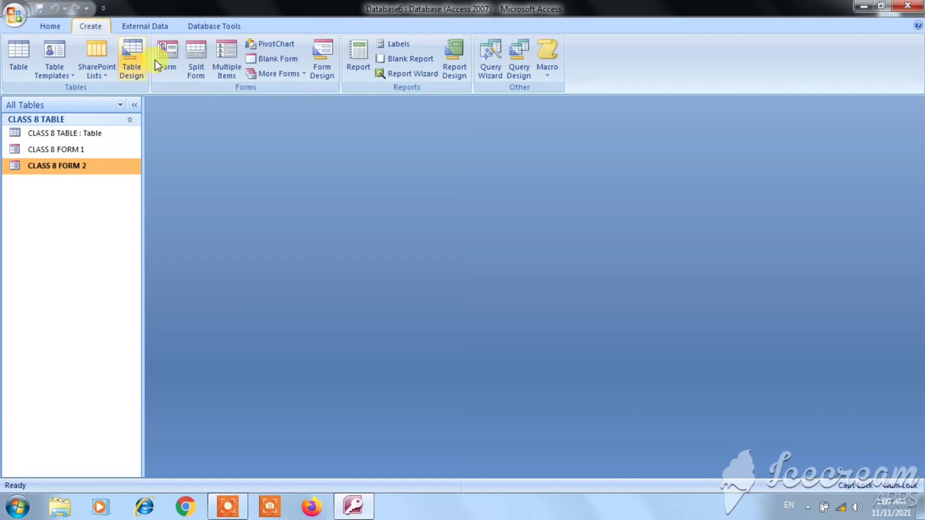
click(325, 66)
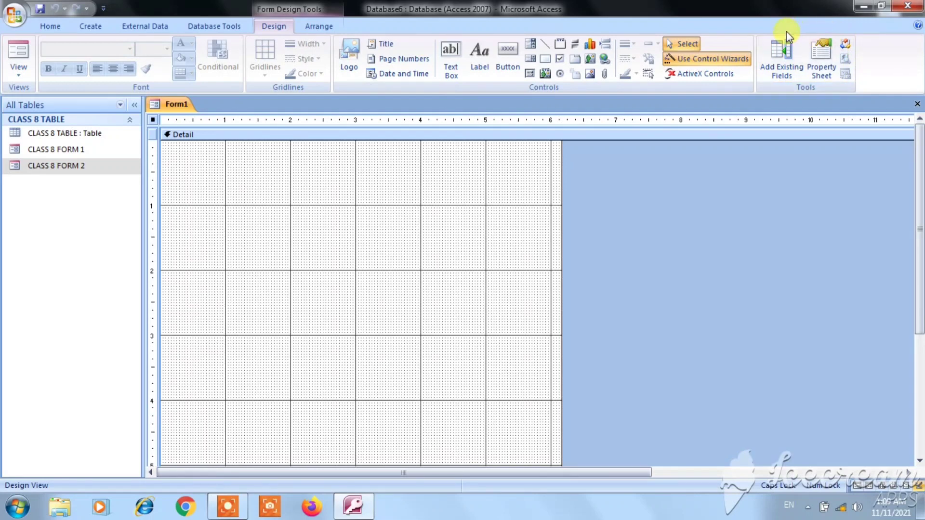
click(784, 74)
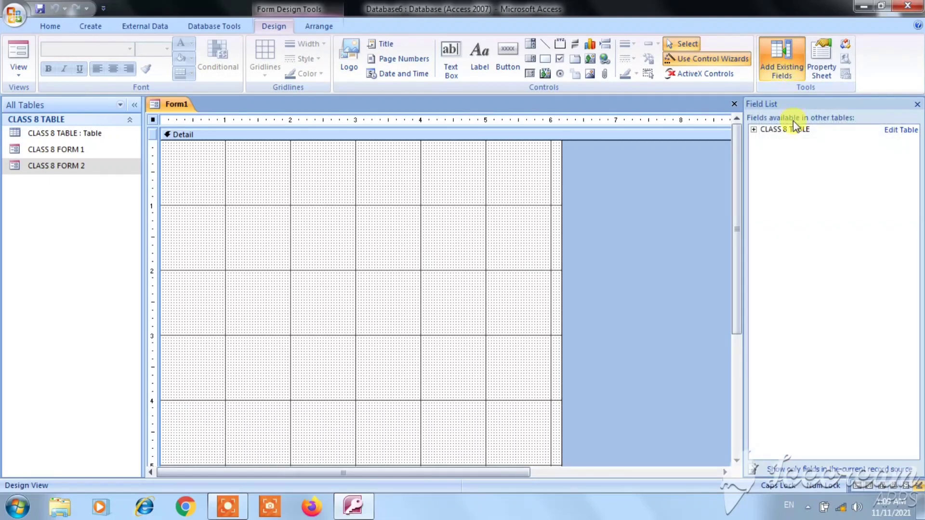
click(755, 130)
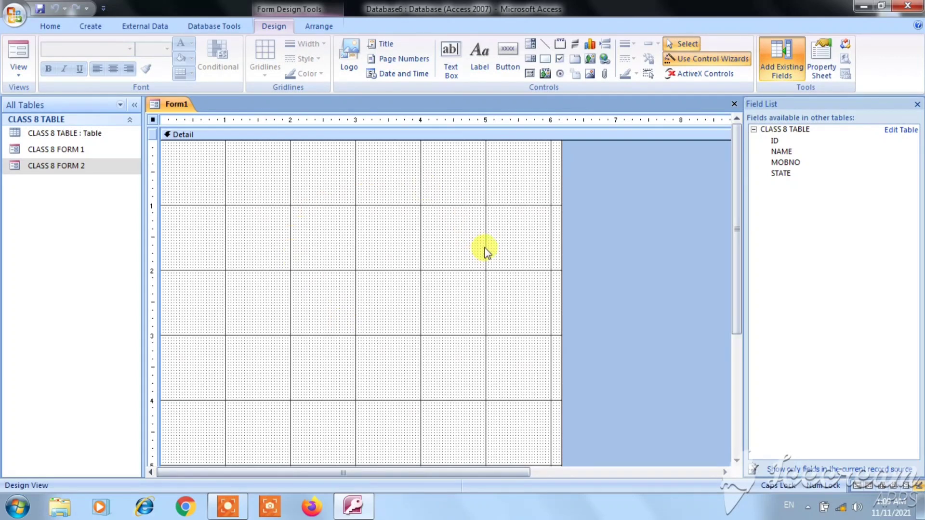
Draw an image control across most of the form's Detail section and browse to the Sample Pictures folder
click(592, 75)
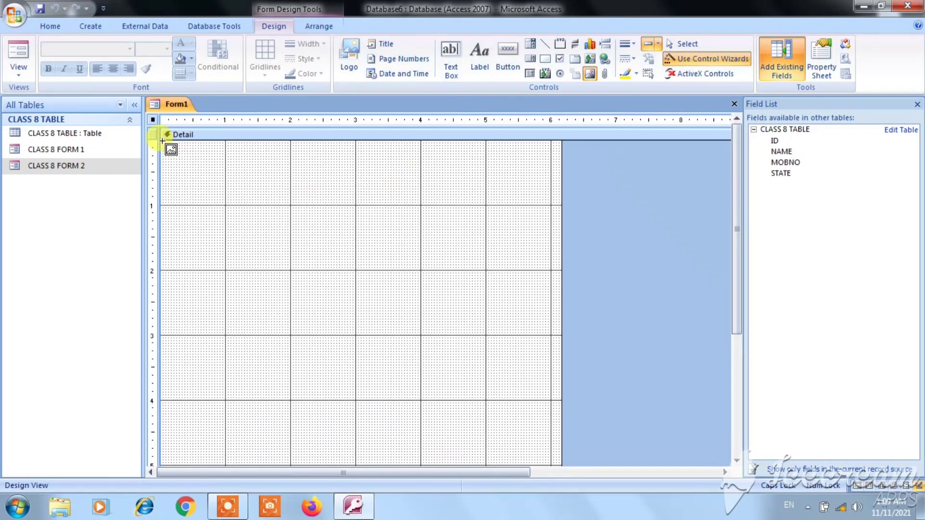
drag(164, 143, 558, 435)
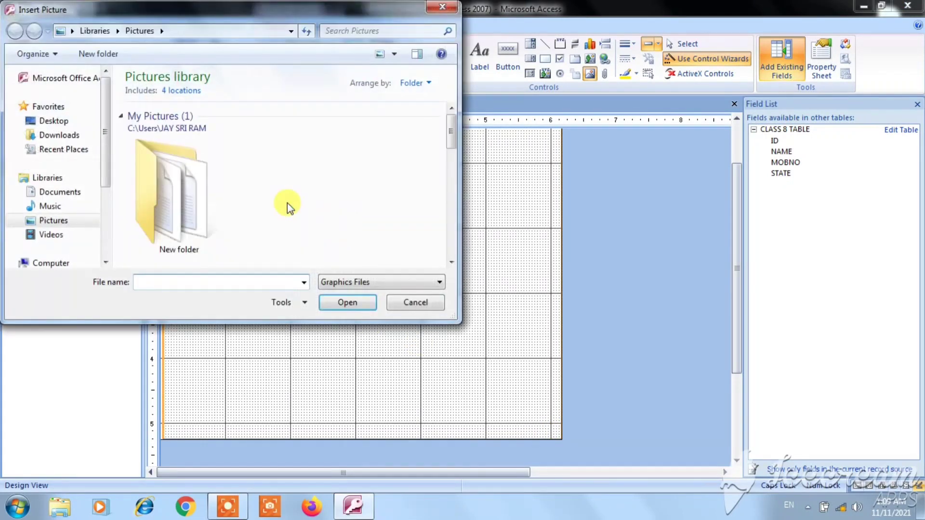
click(55, 222)
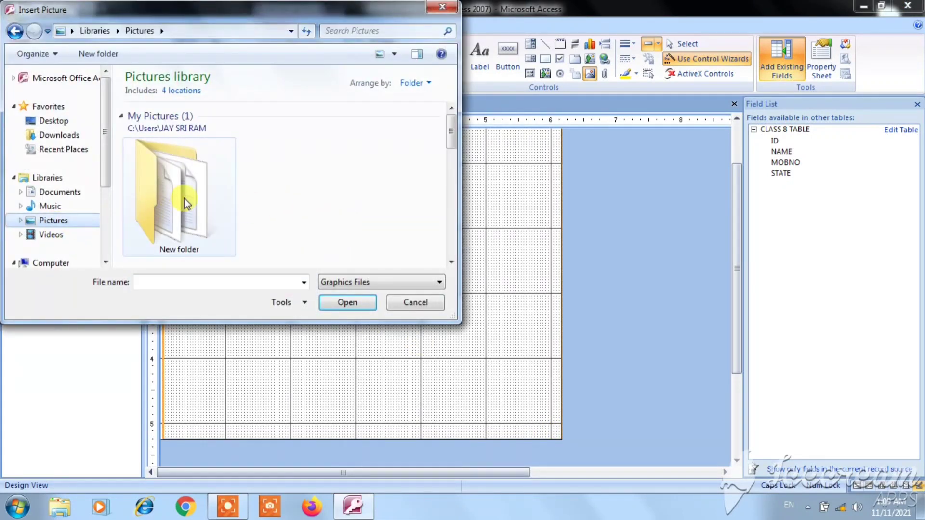
scroll(280, 183, down, 5)
double_click(181, 164)
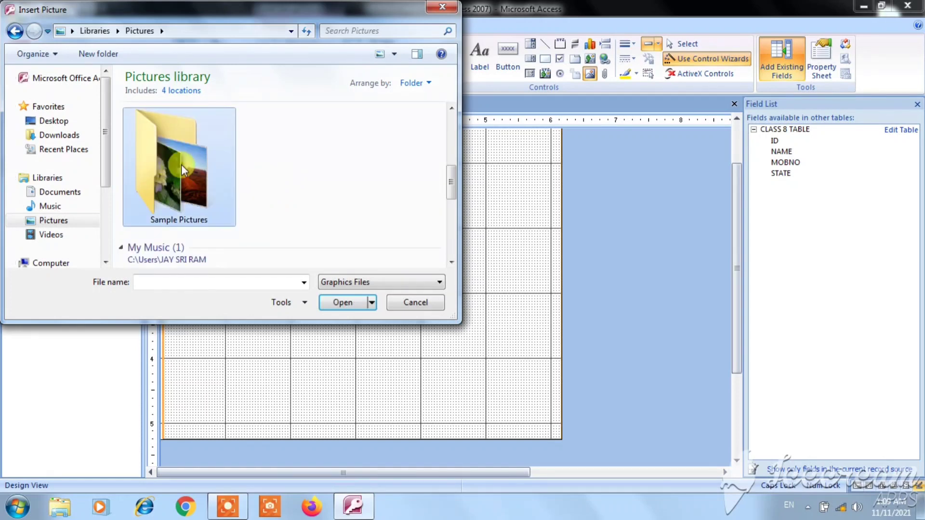
Insert the Jellyfish picture from Sample Pictures as the form's background image
scroll(329, 236, down, 3)
scroll(326, 233, down, 2)
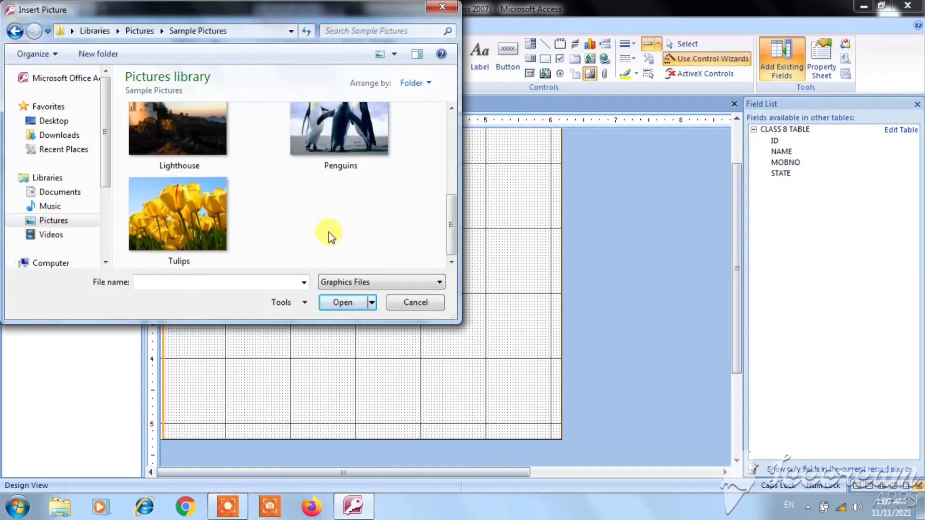
scroll(324, 227, up, 1)
scroll(203, 184, up, 1)
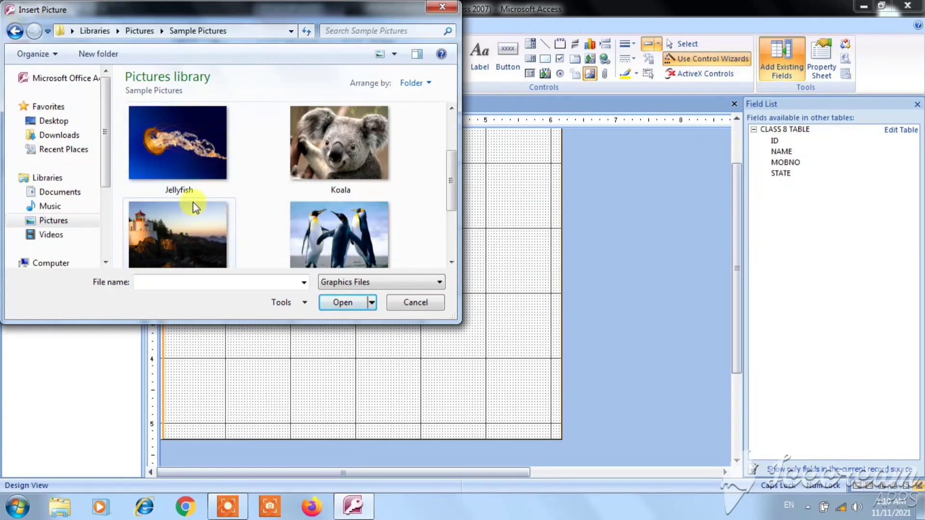
scroll(193, 203, down, 2)
scroll(178, 212, up, 2)
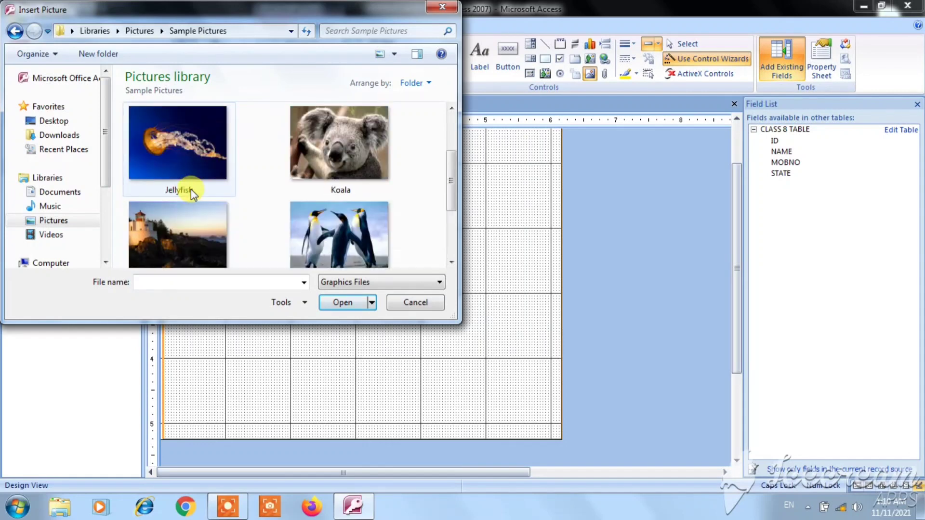
double_click(181, 133)
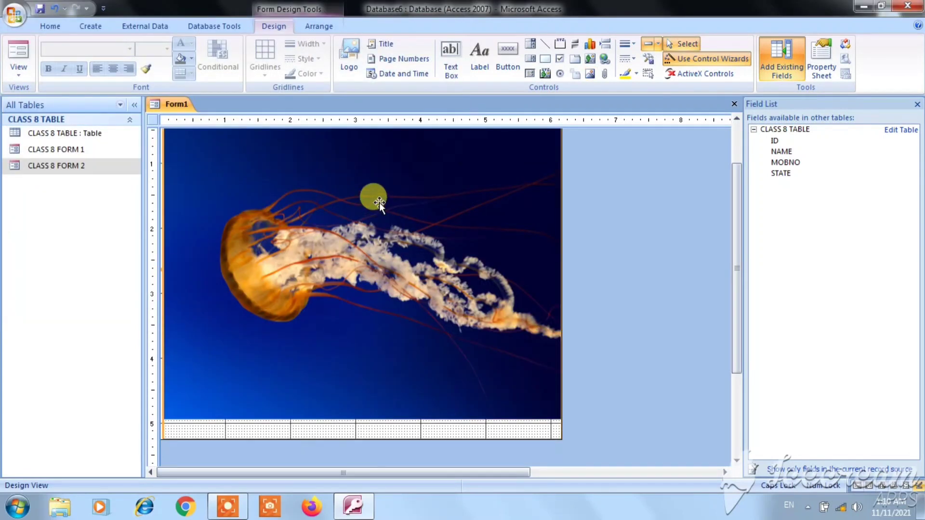
click(385, 426)
click(388, 415)
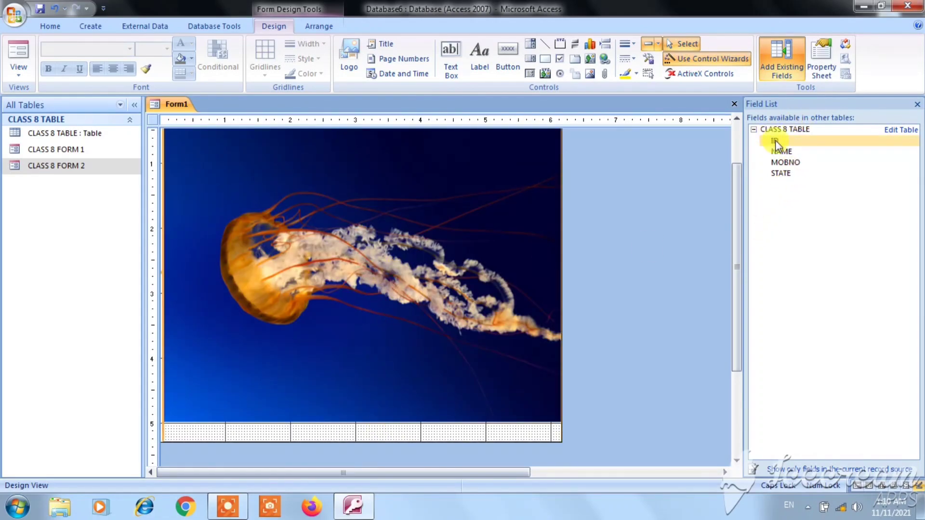
Add the ID, NAME, MOBNO and STATE fields of CLASS 8 TABLE one below another on the jellyfish picture
drag(773, 140, 606, 147)
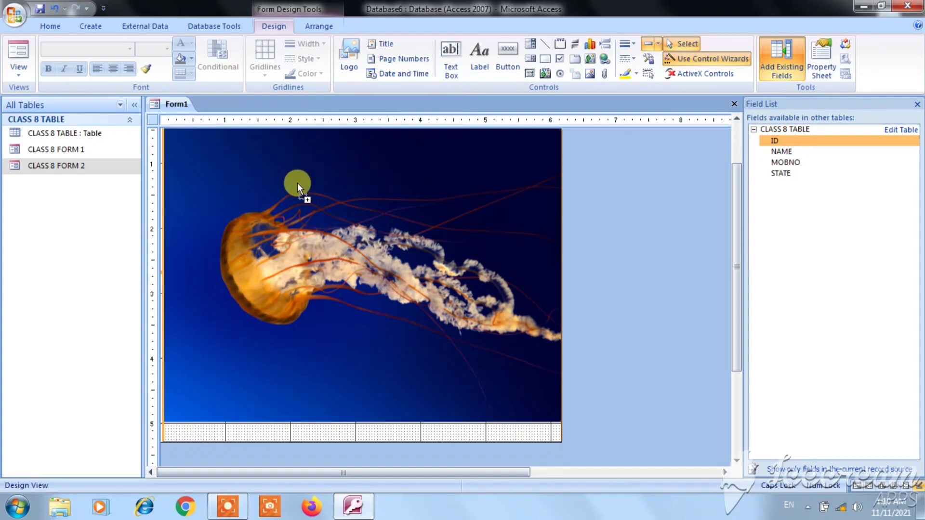
drag(293, 196, 293, 195)
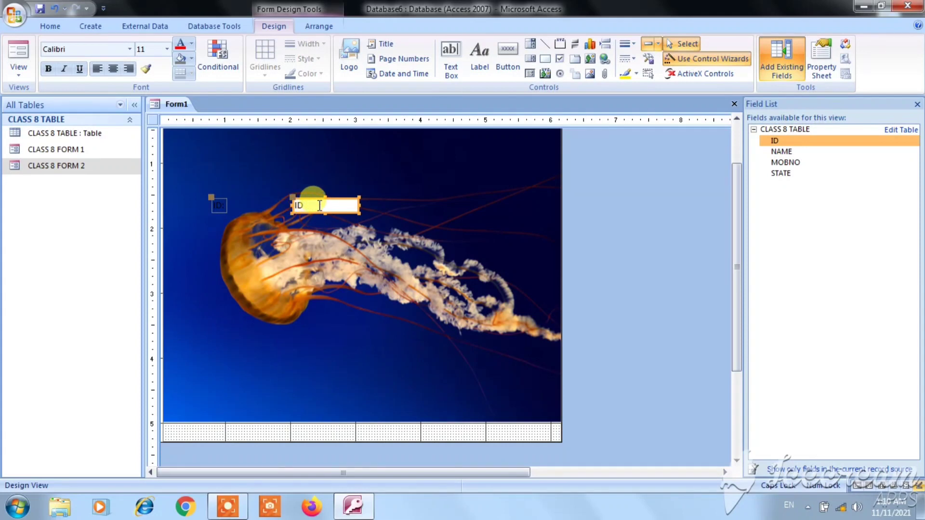
drag(791, 154, 646, 199)
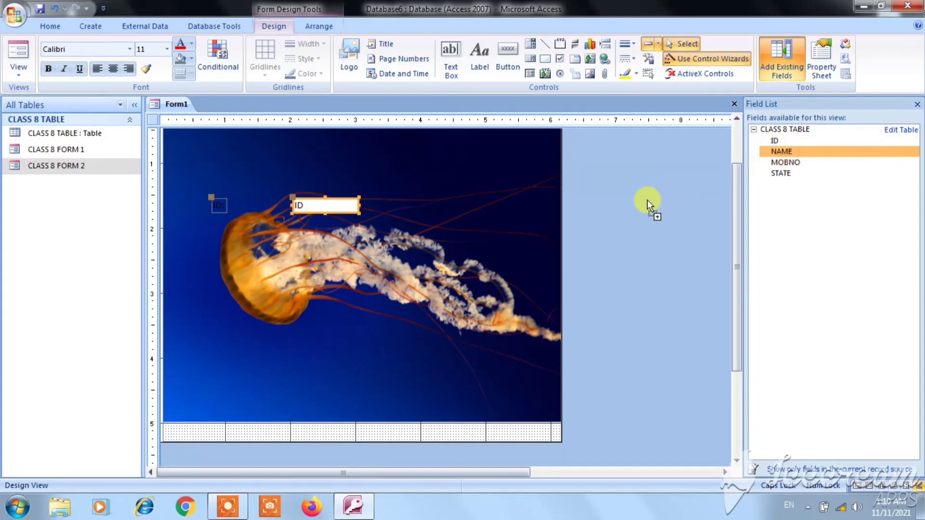
drag(304, 234, 304, 235)
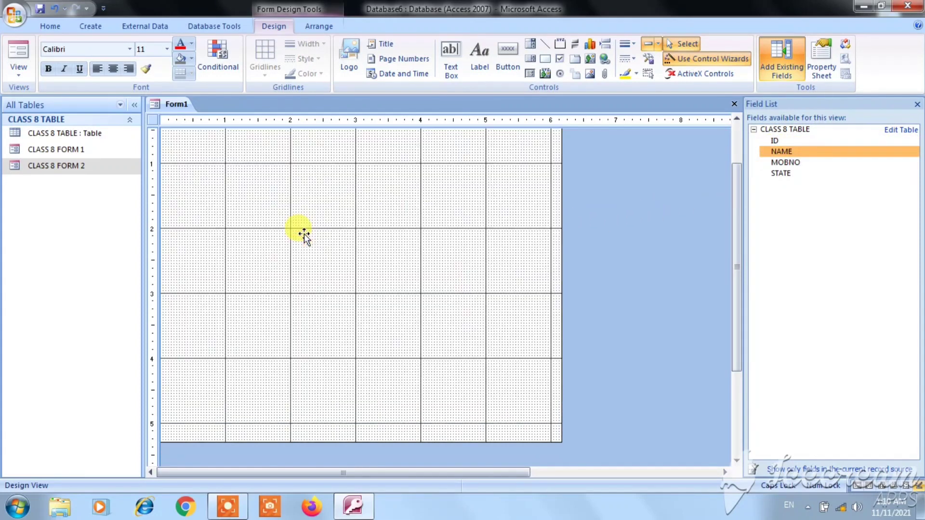
drag(802, 166, 664, 177)
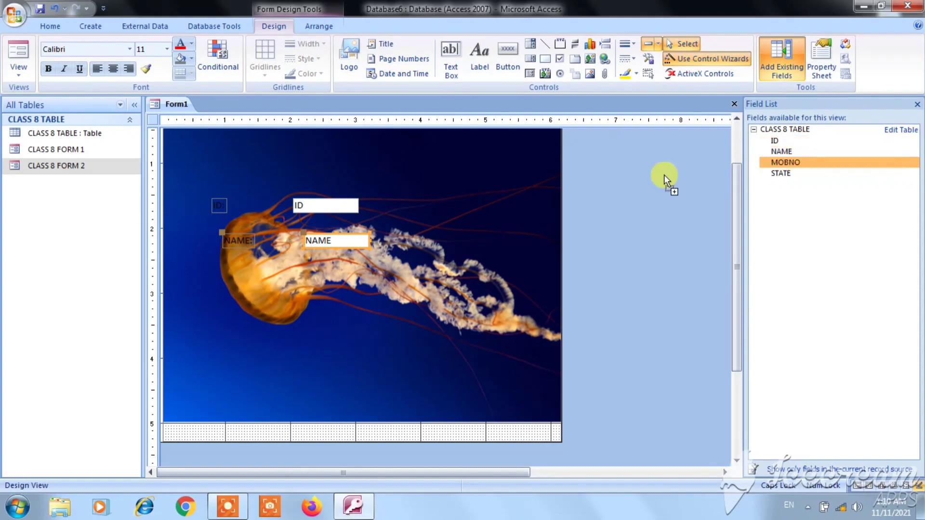
drag(335, 268, 336, 268)
drag(800, 174, 348, 308)
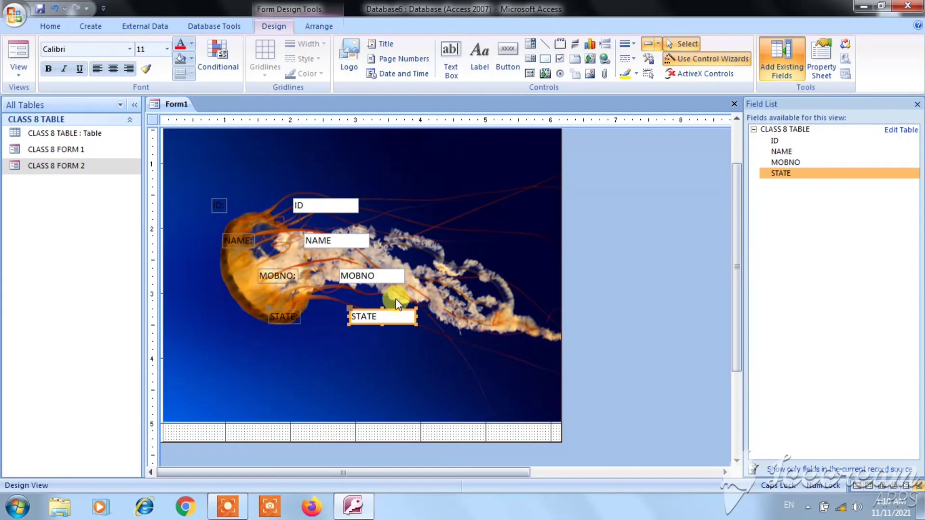
Move the ID field slightly down and bring the MOBNO field closer beneath NAME, roughly in line with it
click(341, 209)
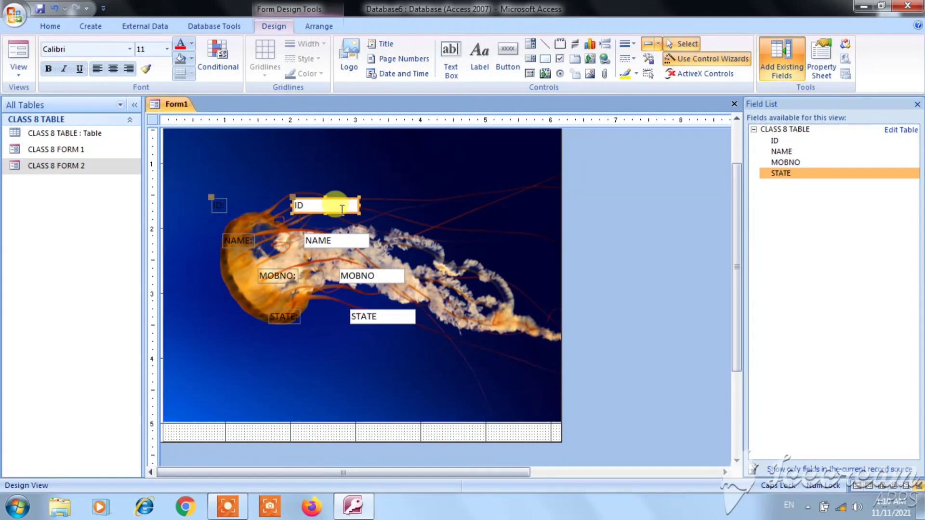
drag(341, 209, 341, 211)
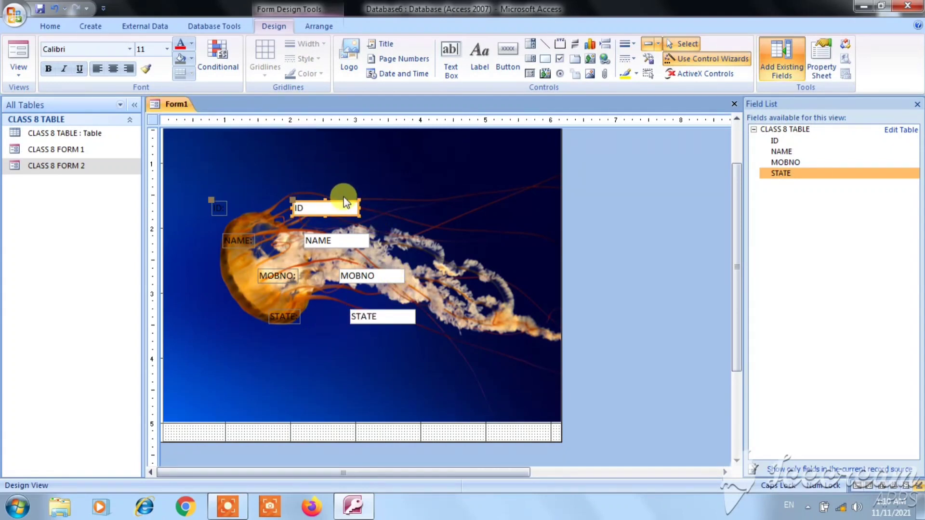
click(318, 241)
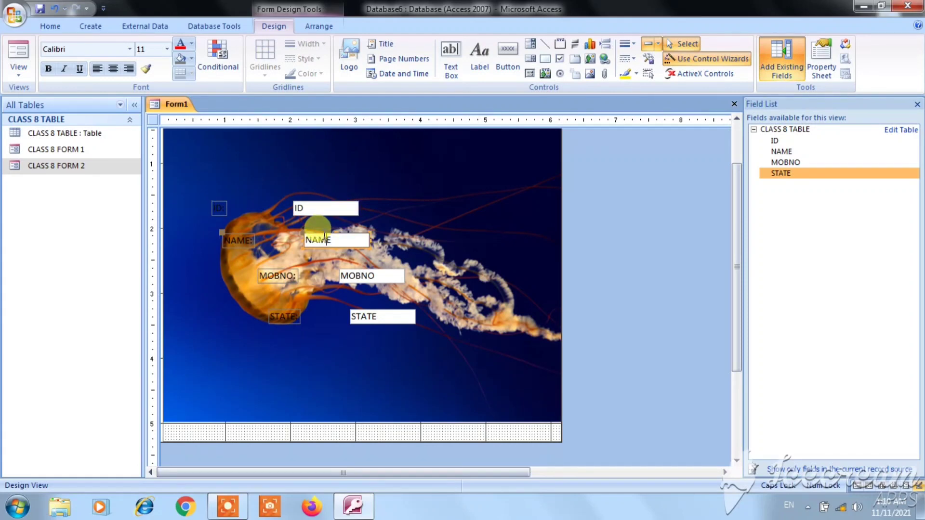
click(312, 239)
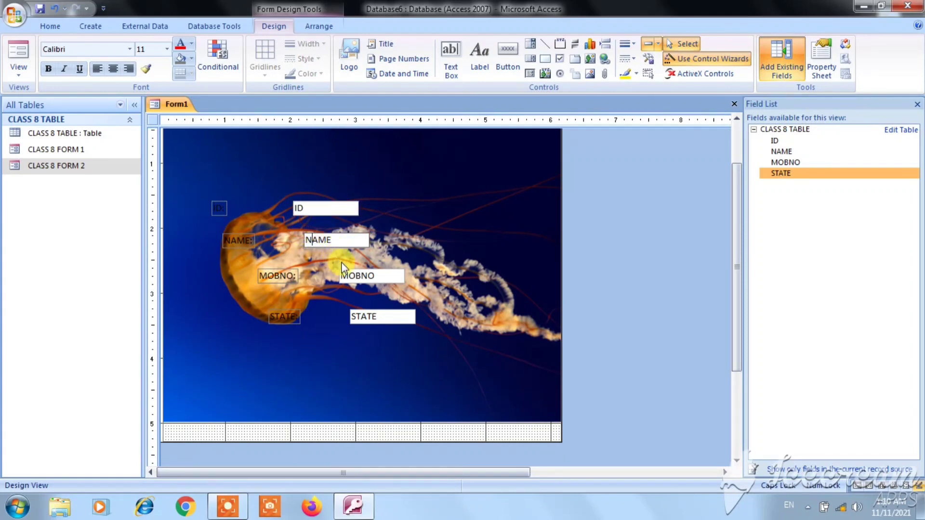
click(351, 275)
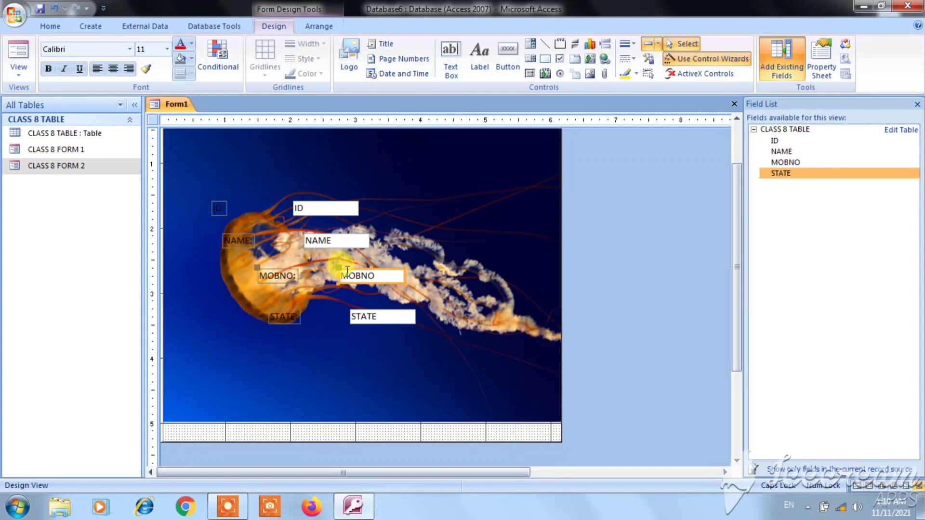
click(346, 269)
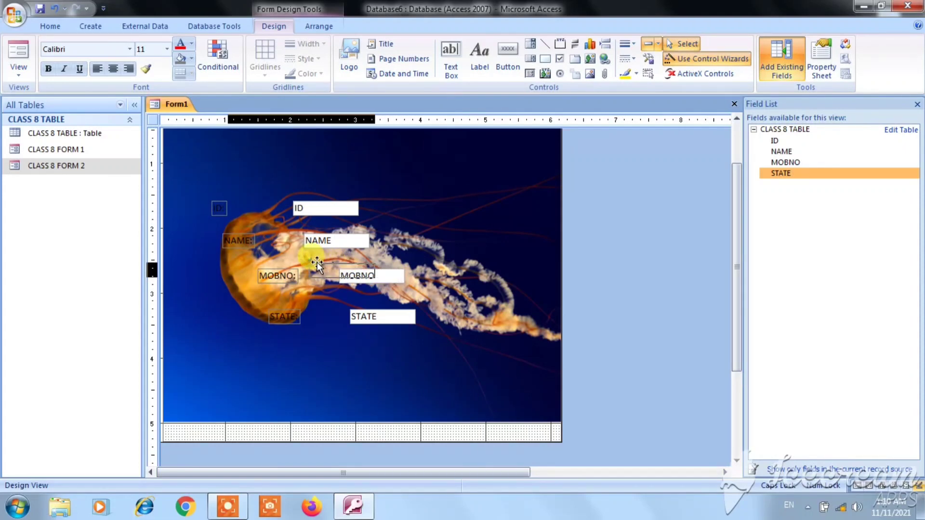
drag(317, 264, 314, 261)
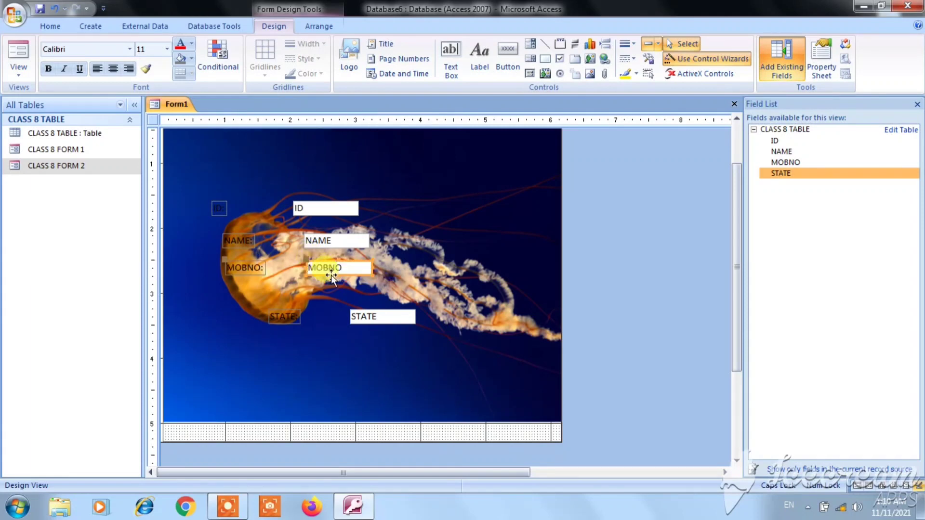
Change the STATE box's text to STATE83, and line up the STATE and ID fields with the NAME field
click(377, 312)
text(83)
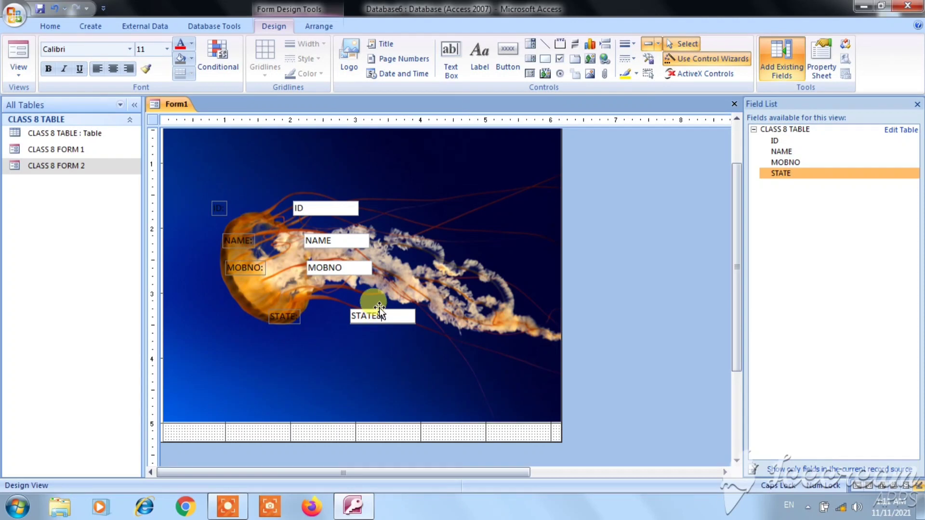
drag(373, 308, 328, 294)
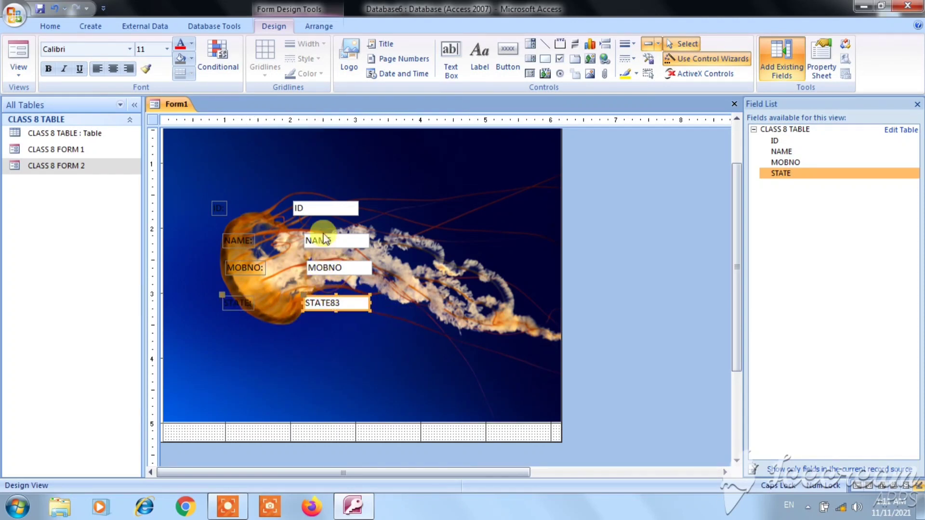
click(312, 208)
drag(313, 199, 319, 202)
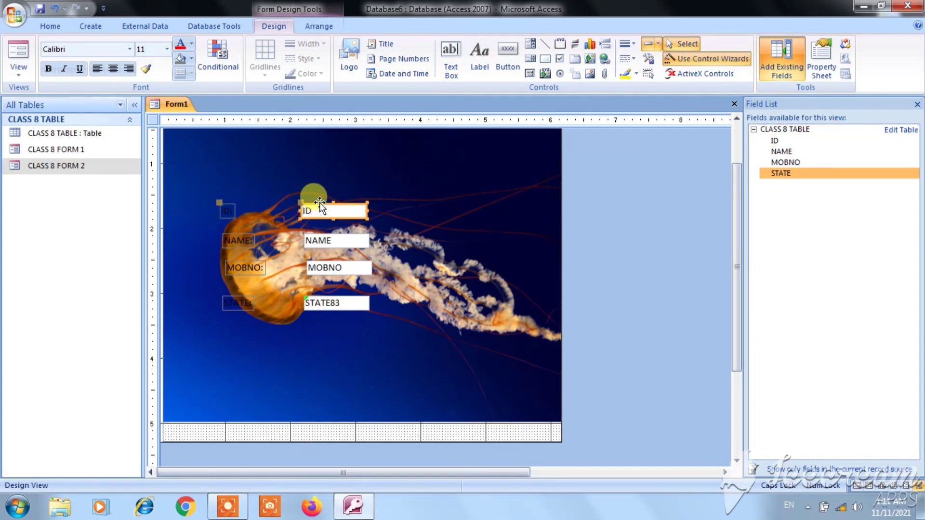
click(346, 241)
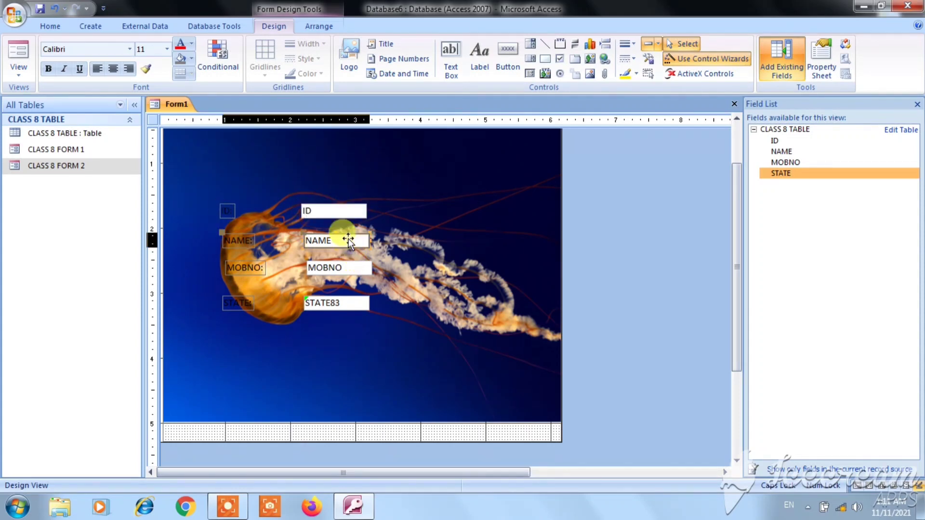
click(414, 256)
click(354, 214)
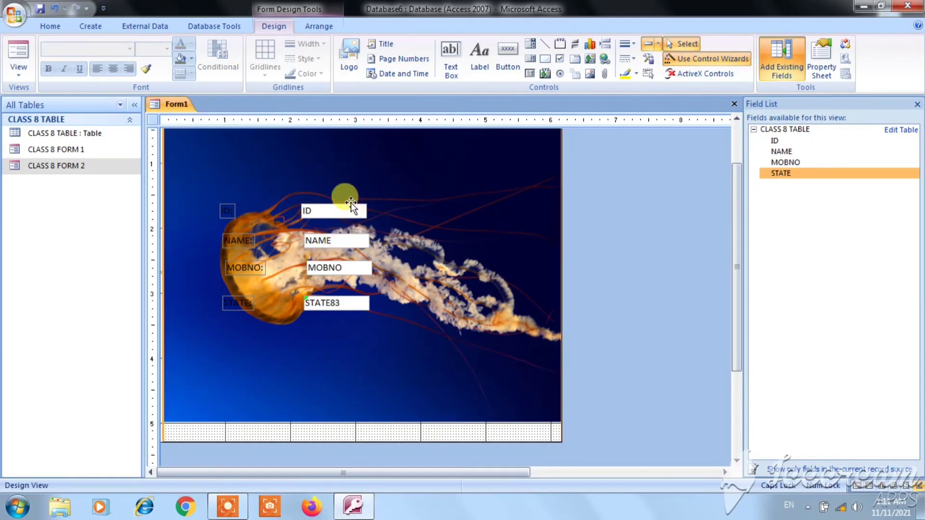
click(351, 205)
click(346, 215)
click(299, 213)
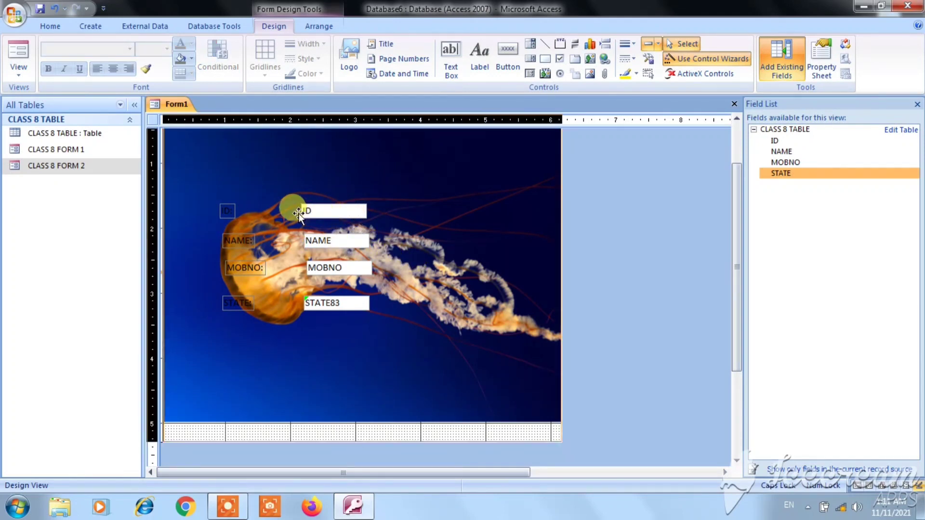
click(227, 214)
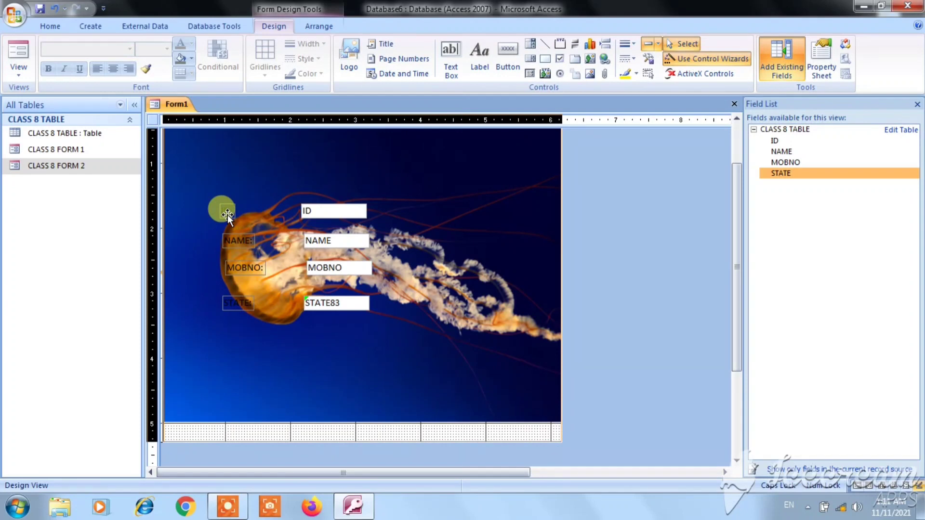
click(350, 304)
click(350, 303)
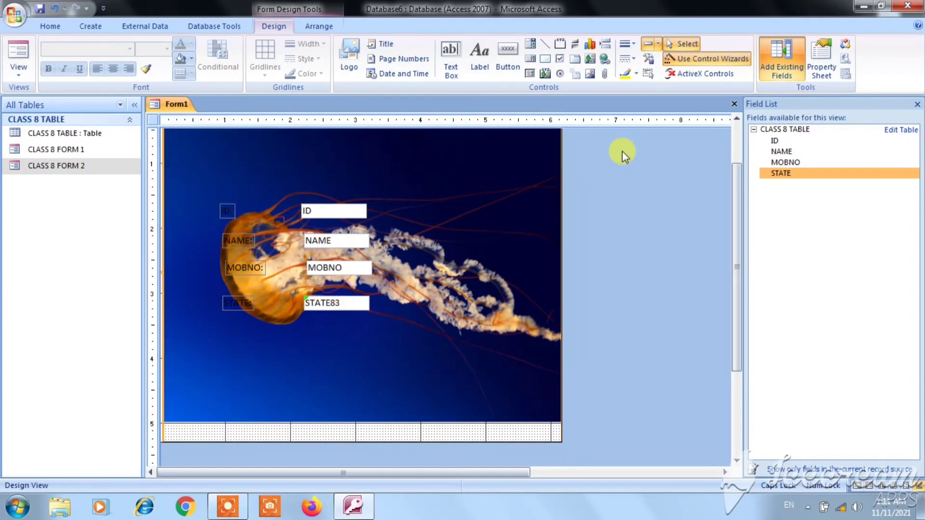
Draw a rectangle about 1.6 by 1.8 inches beside the fields and add an option button below the STATE field
click(547, 61)
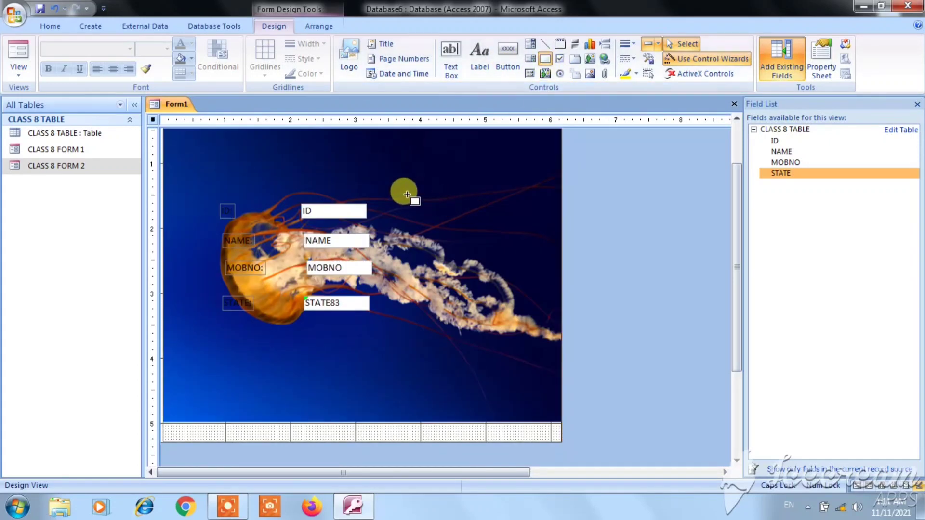
mouse_move(407, 196)
mouse_down()
mouse_move(481, 304)
mouse_move(515, 316)
mouse_move(520, 306)
mouse_move(514, 314)
mouse_up()
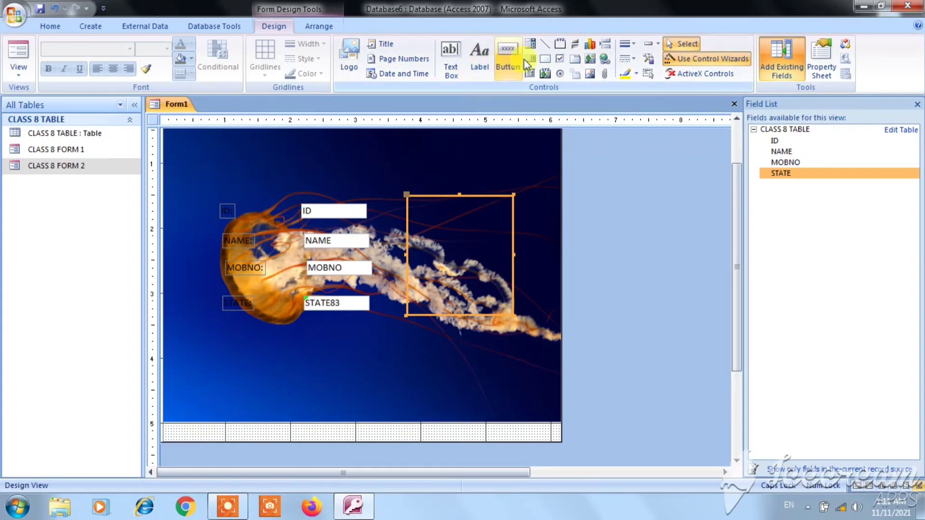
click(561, 75)
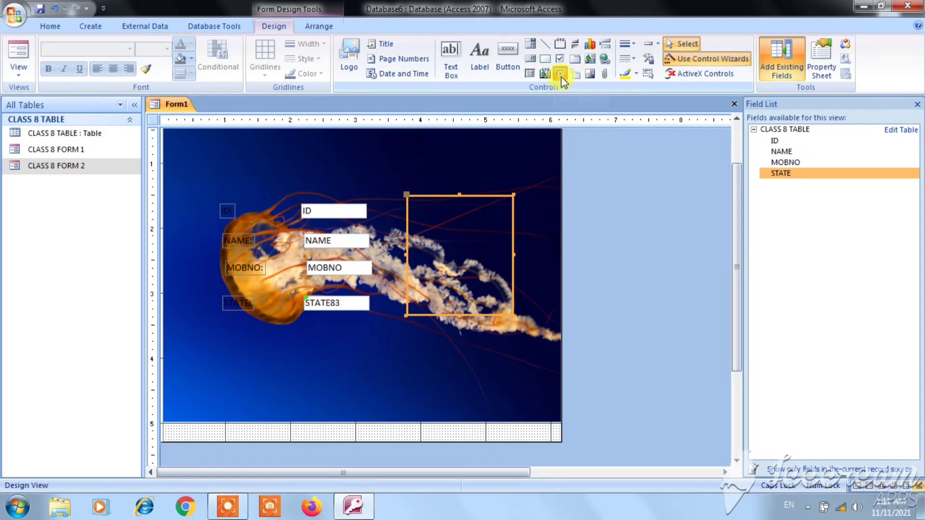
drag(340, 328, 372, 355)
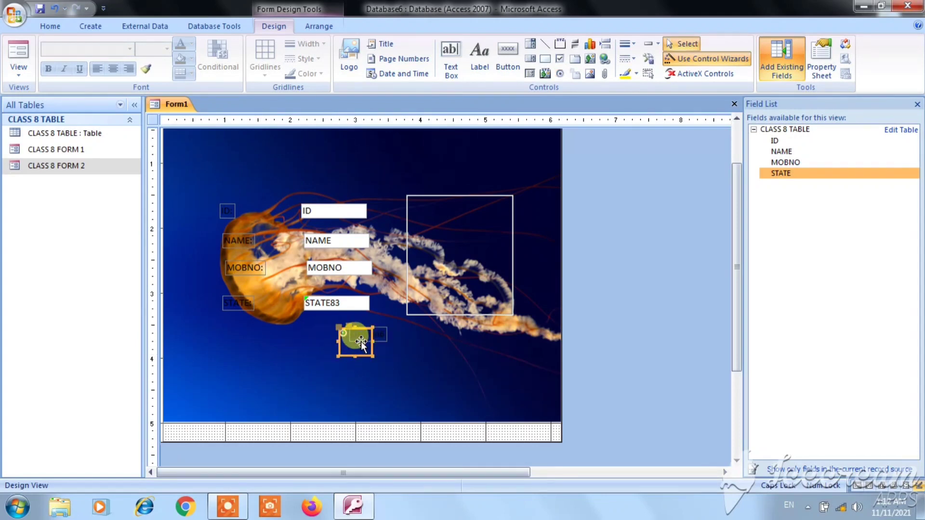
click(380, 326)
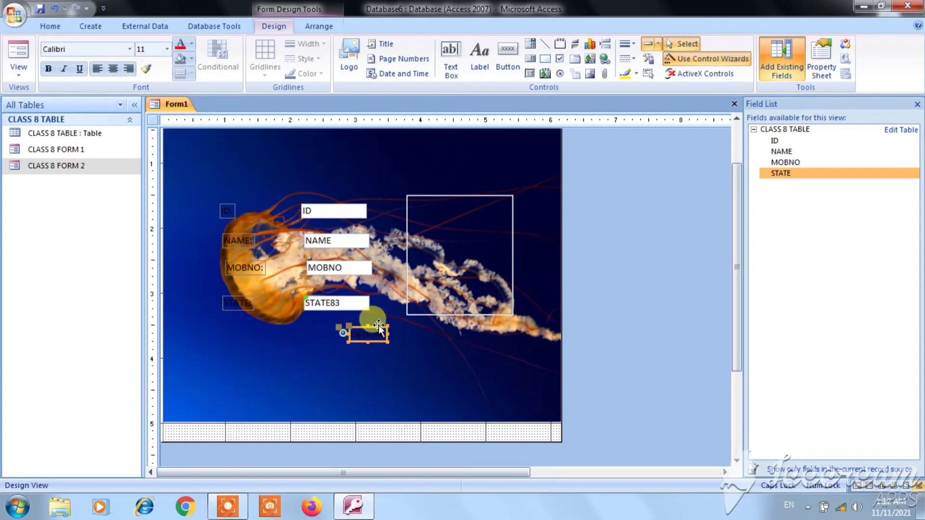
Delete the option button with its label below the STATE field, and the rectangle beside the fields
key(Delete)
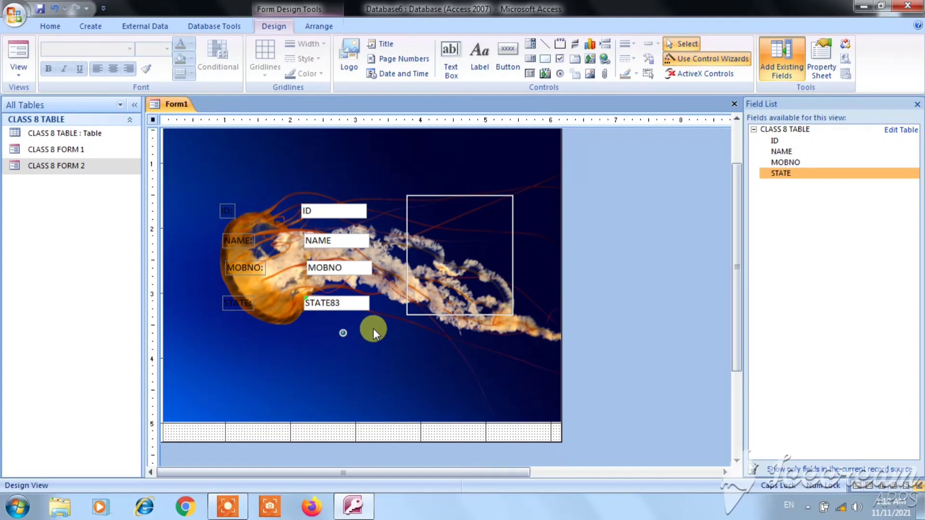
click(345, 335)
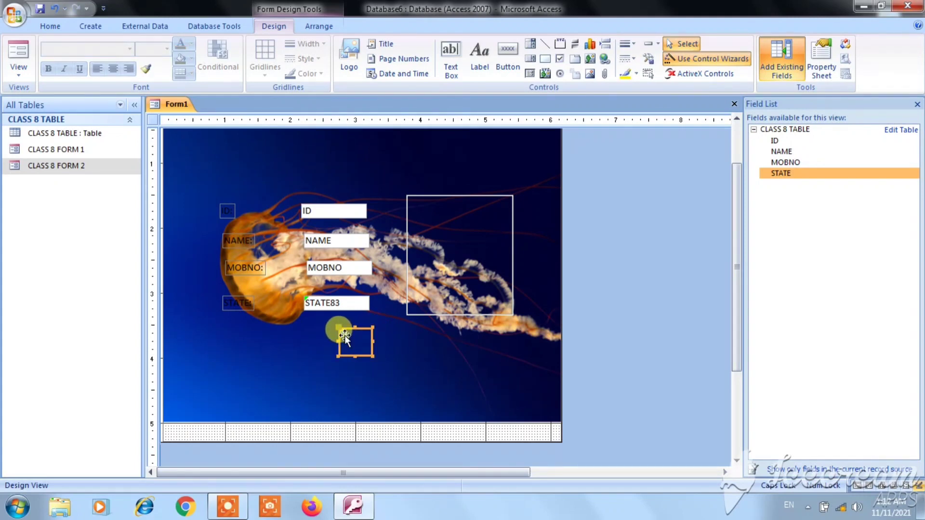
key(Delete)
click(443, 193)
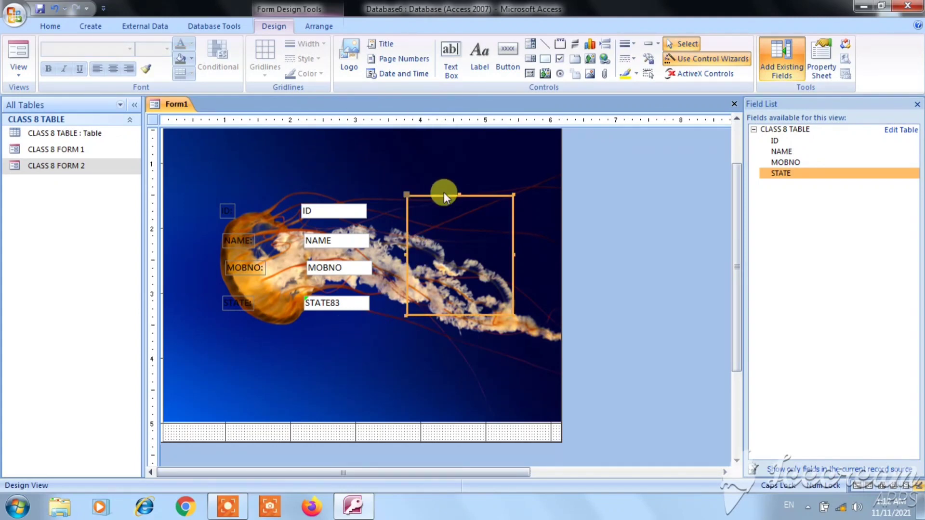
key(Delete)
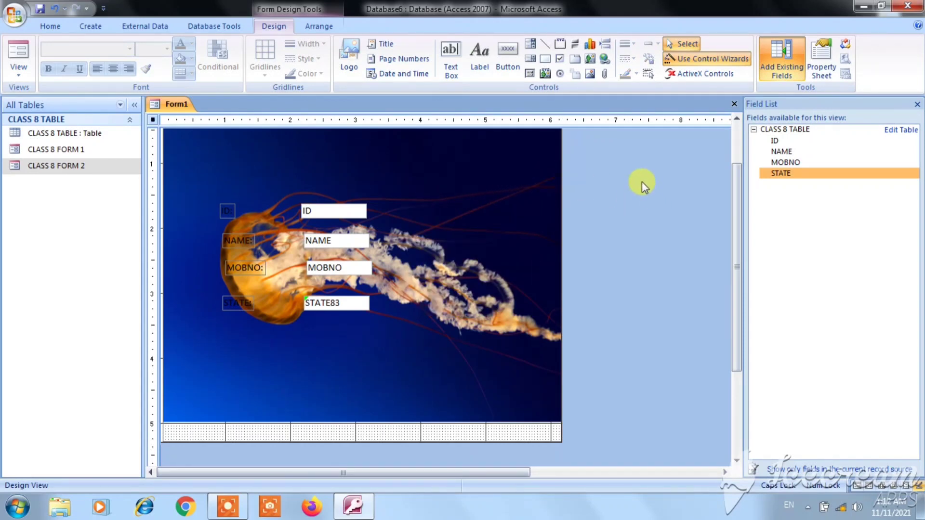
Add a command button below the STATE label that performs the Save Record operation and shows the text Save Record
click(515, 71)
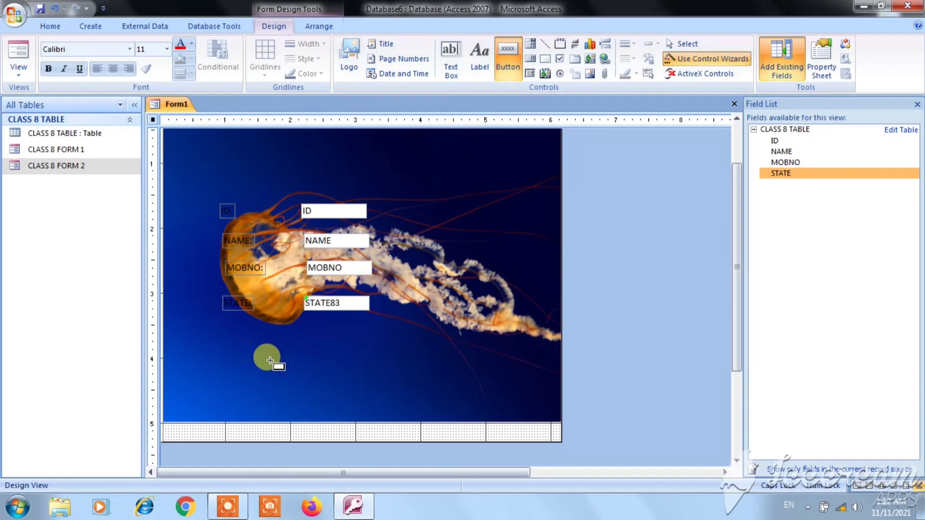
drag(181, 339, 239, 364)
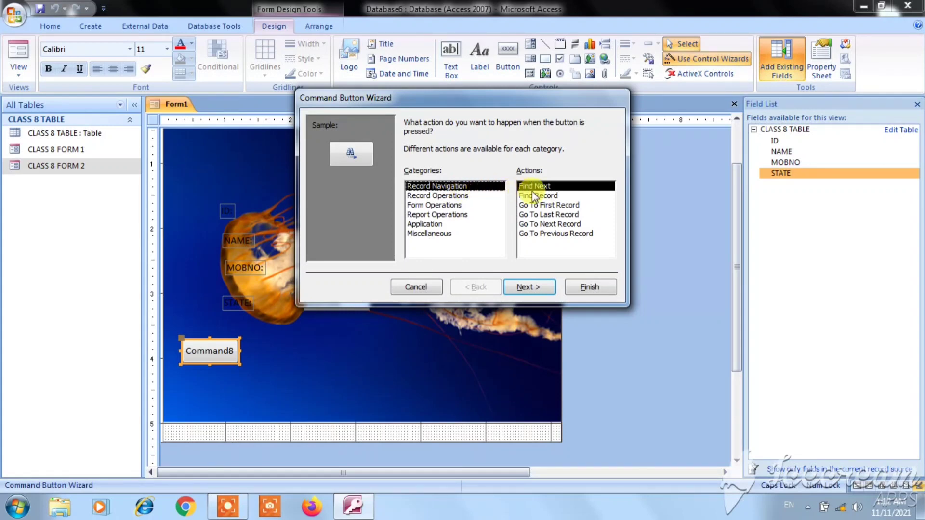
click(424, 195)
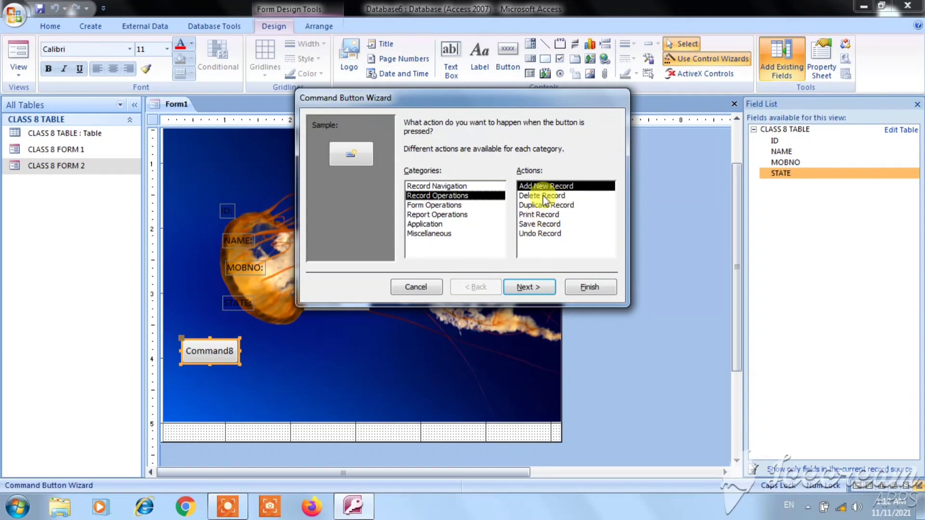
click(538, 224)
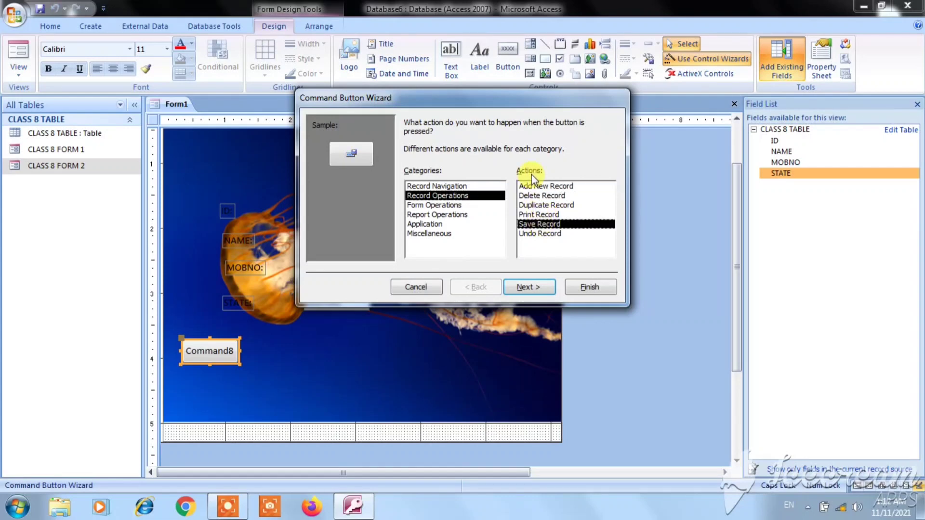
click(529, 287)
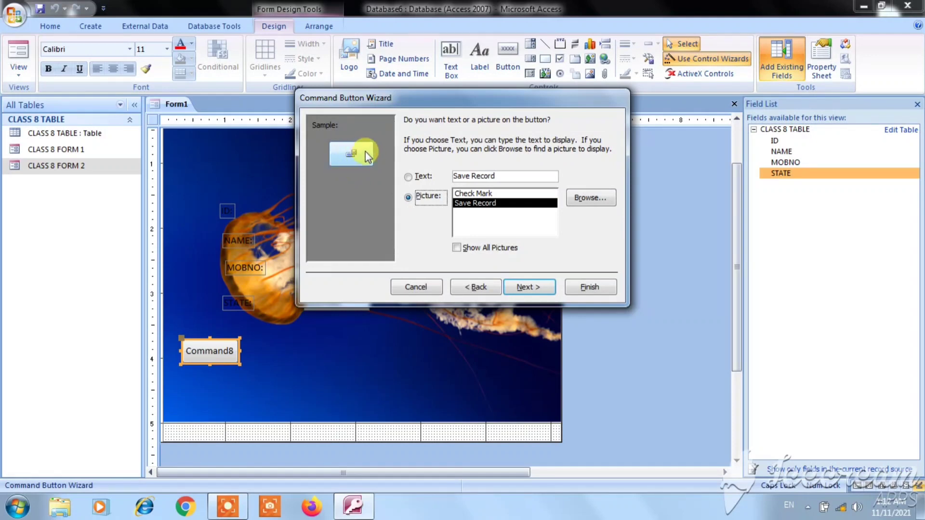
click(409, 177)
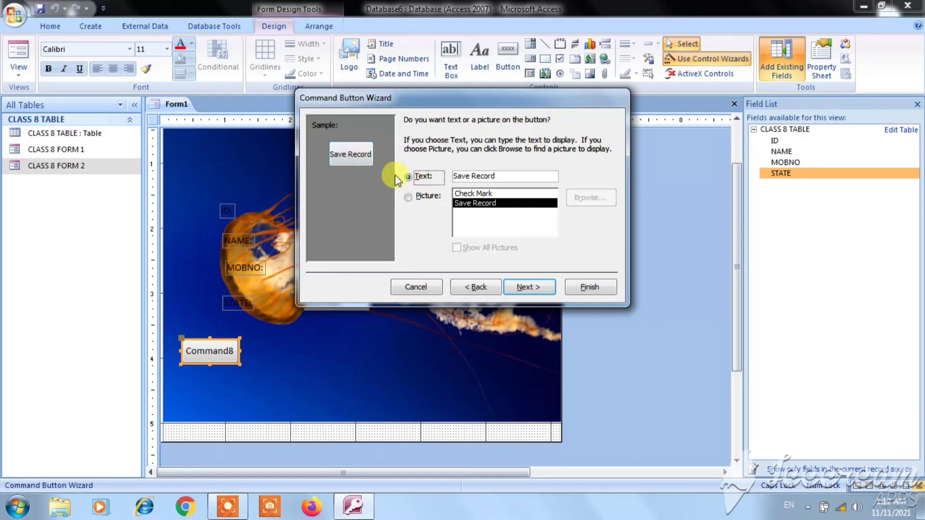
click(413, 197)
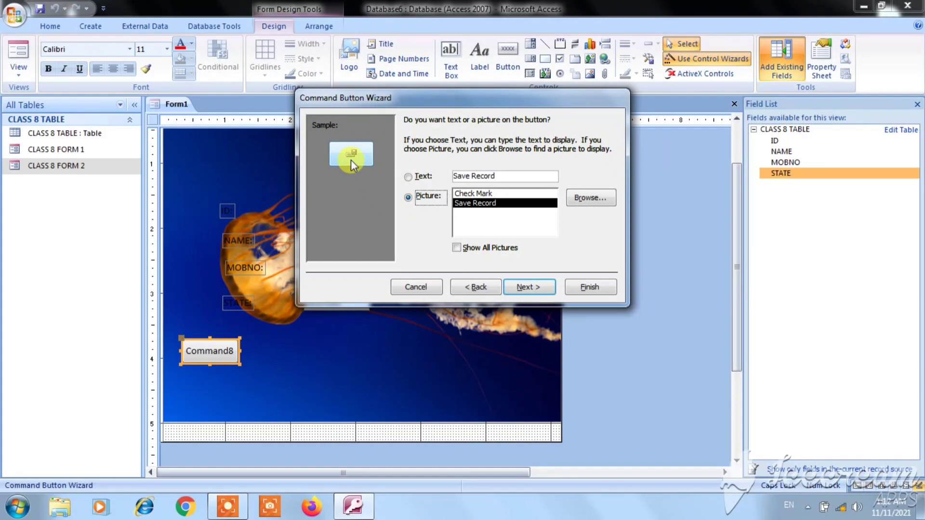
click(408, 177)
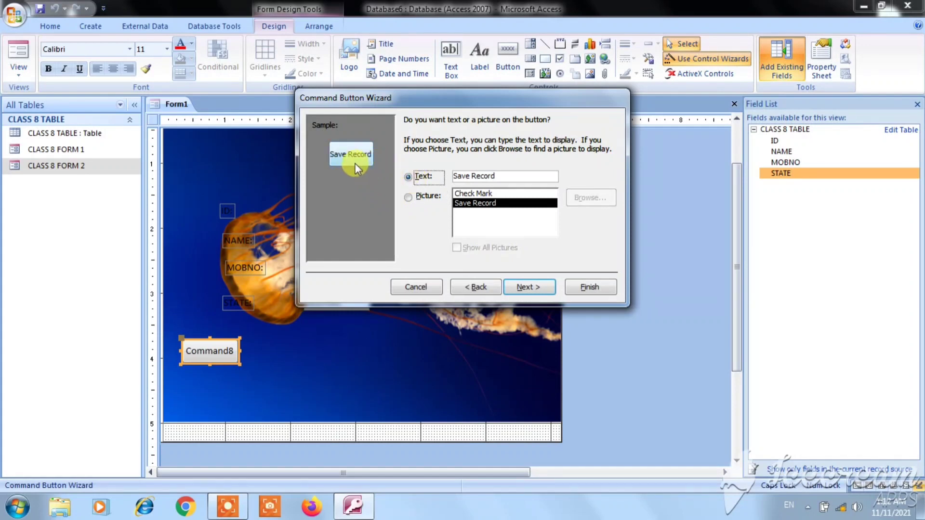
click(532, 295)
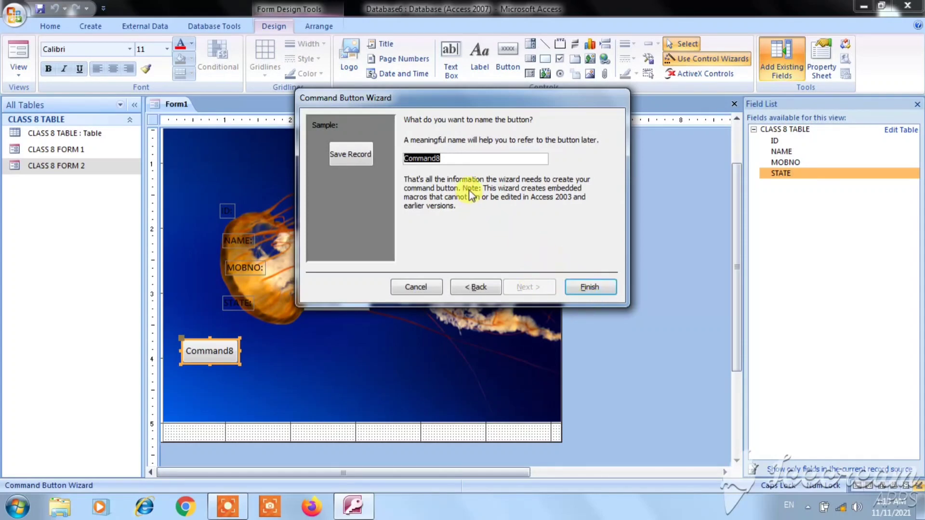
click(588, 287)
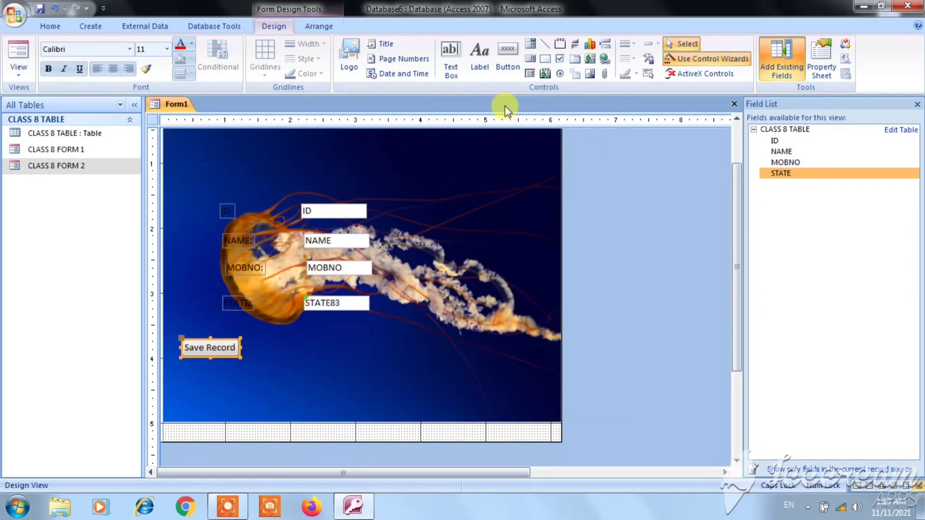
Add a command button beside Save Record that performs the Delete Record operation and shows the text Delete Record
click(505, 60)
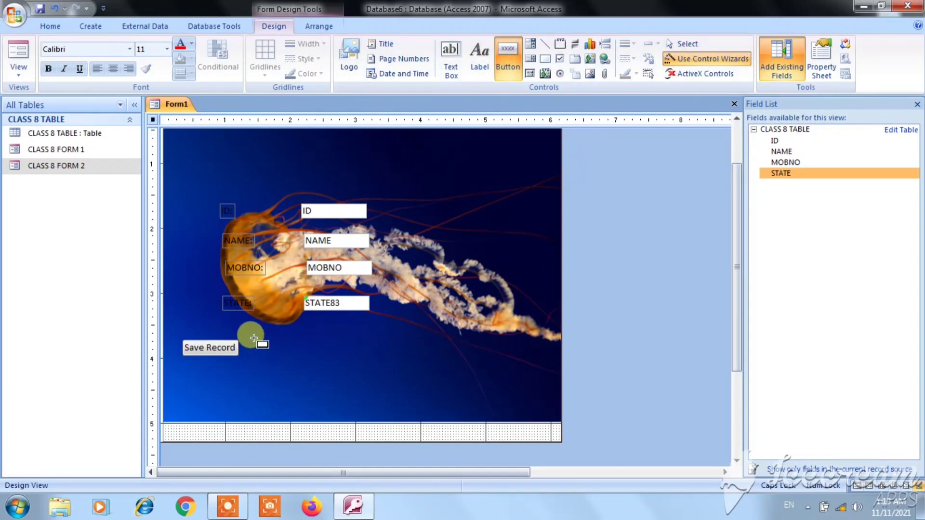
drag(256, 340, 323, 357)
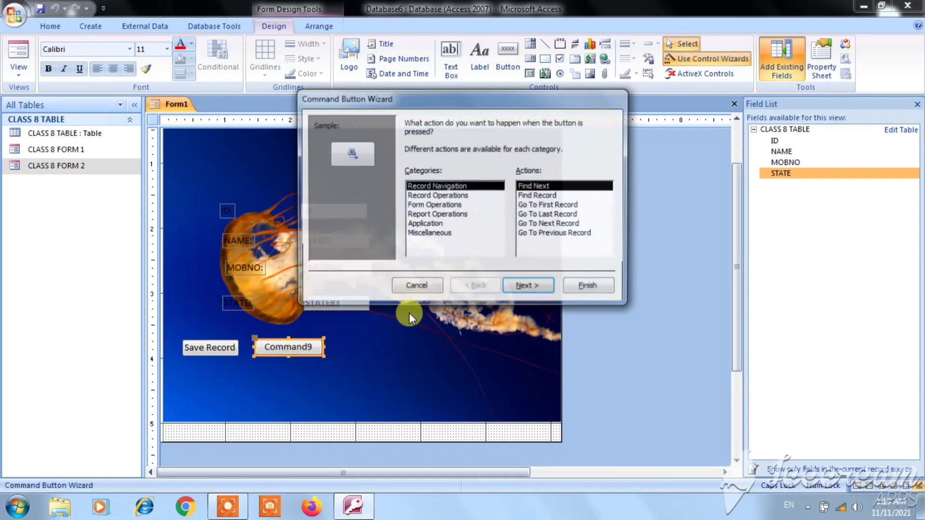
click(440, 204)
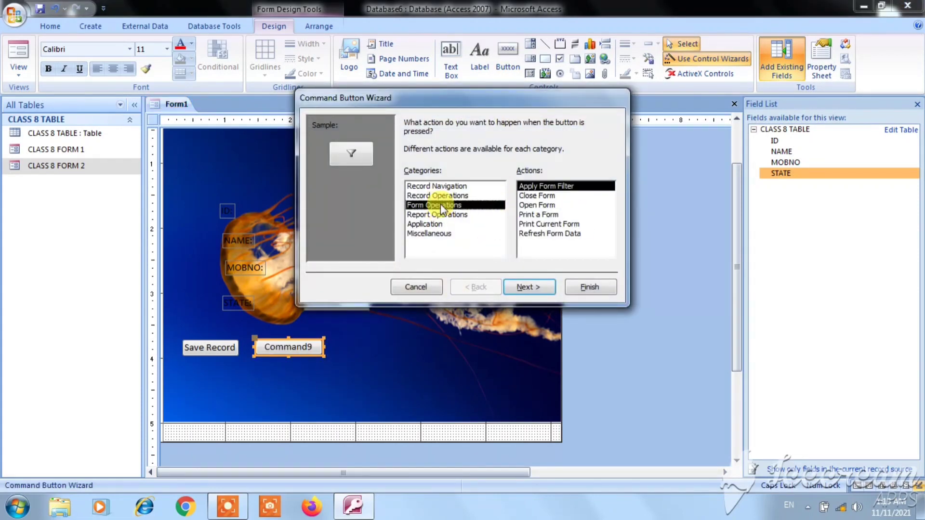
click(462, 195)
click(549, 196)
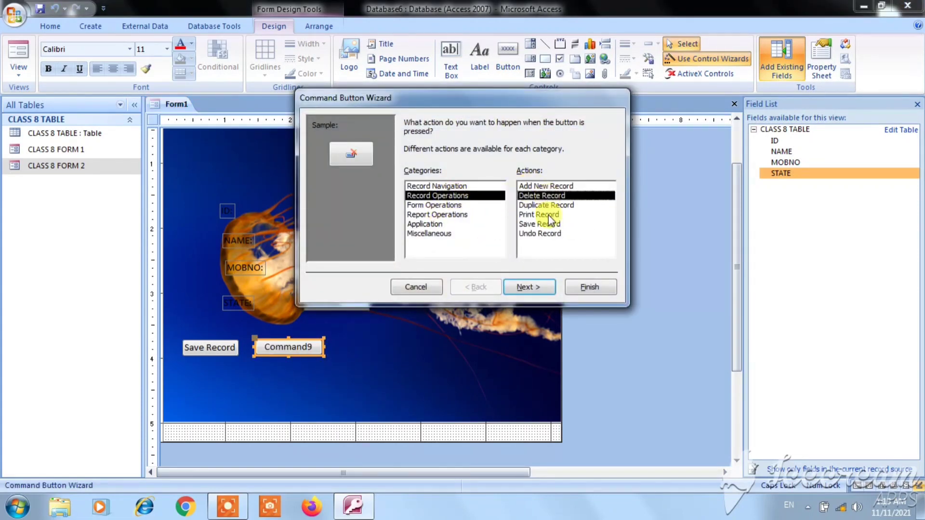
click(529, 287)
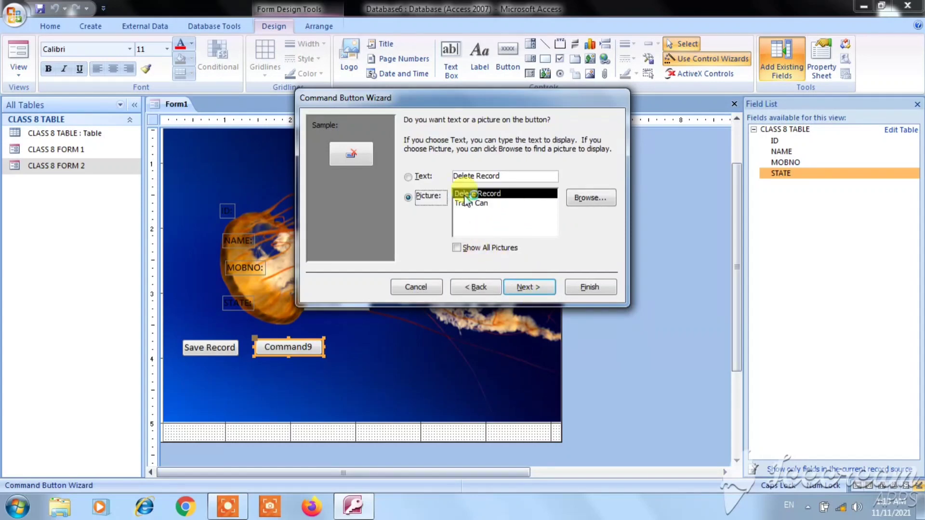
click(419, 179)
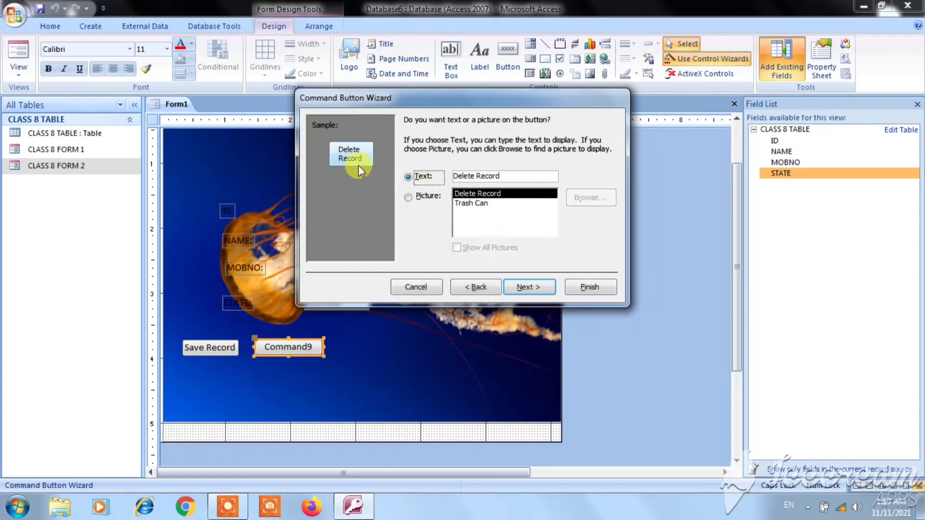
click(530, 287)
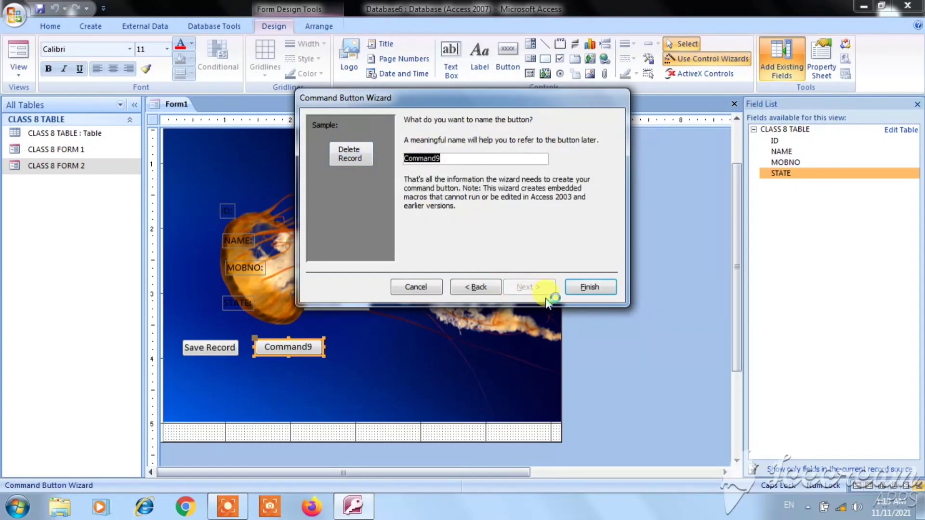
click(590, 287)
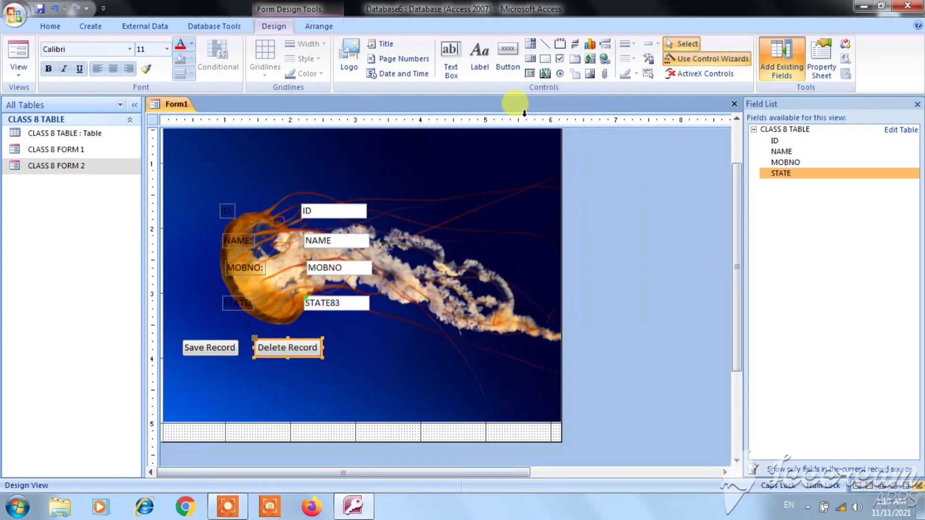
Add a command button with the Print Record operation and text Print Record, and line it up with the Delete Record button
click(506, 70)
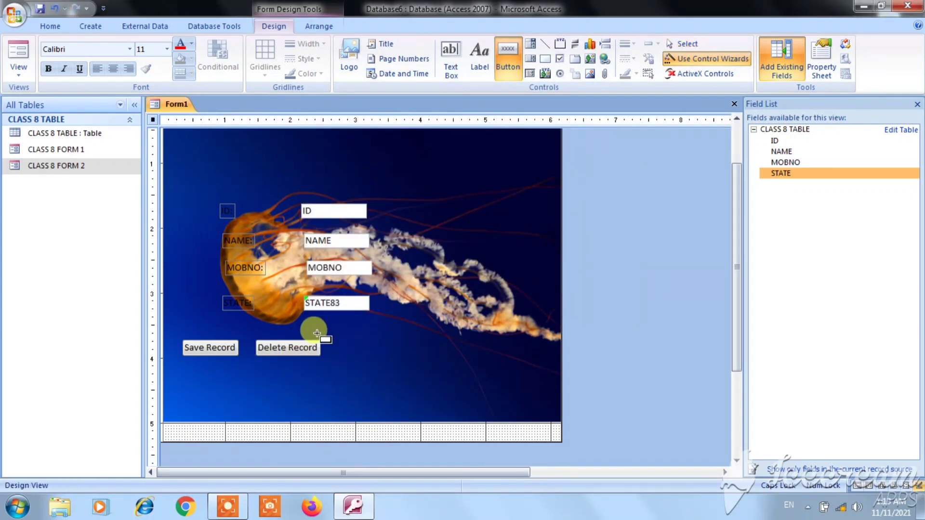
drag(336, 331, 409, 360)
click(445, 196)
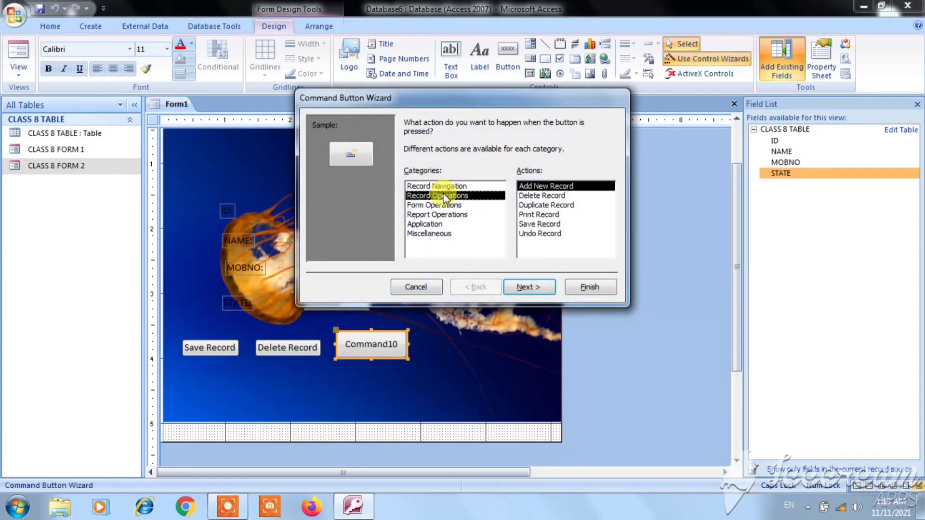
click(540, 214)
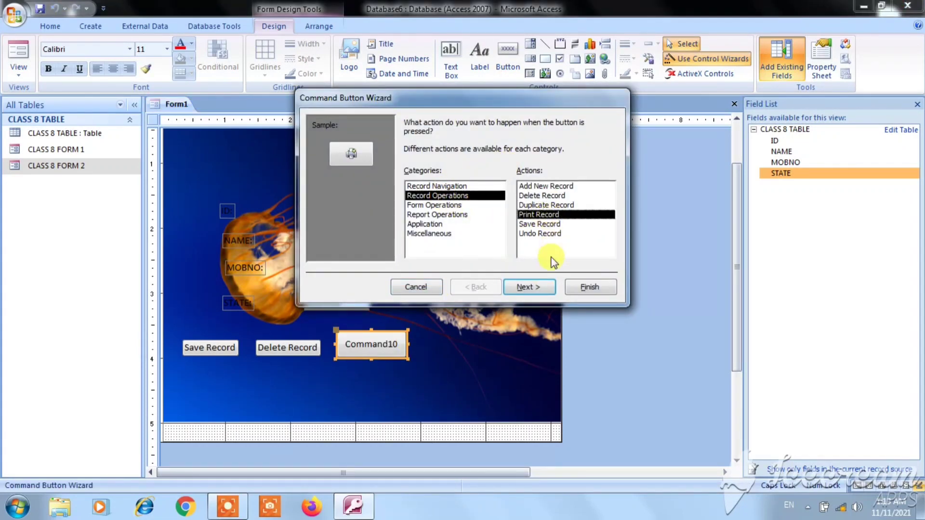
click(534, 288)
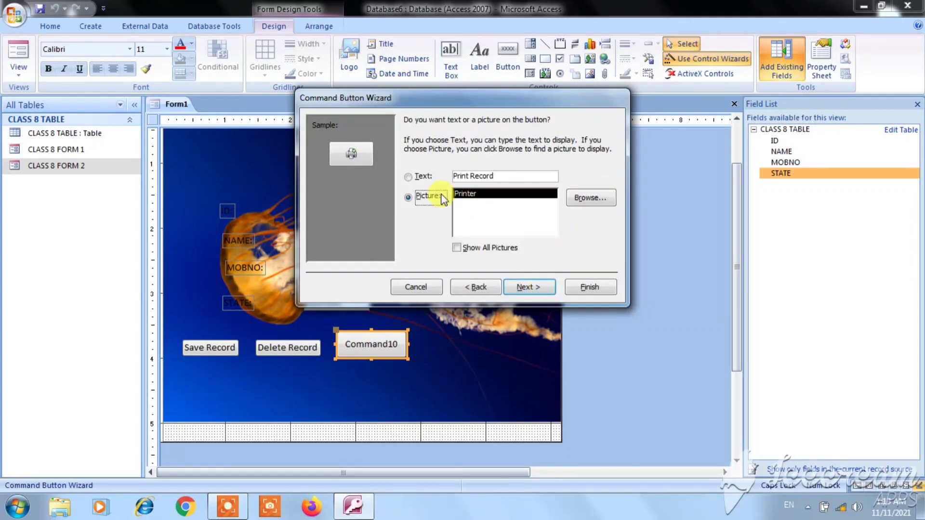
click(424, 176)
click(528, 288)
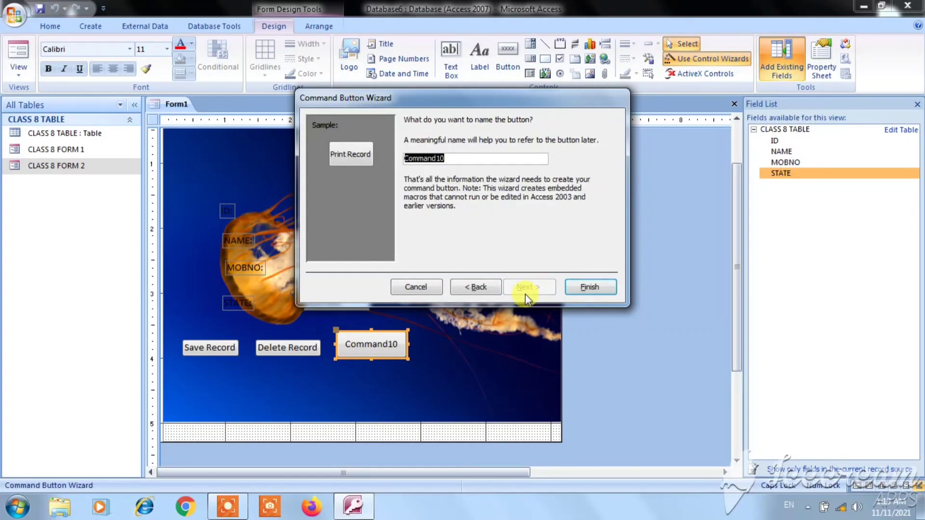
click(582, 287)
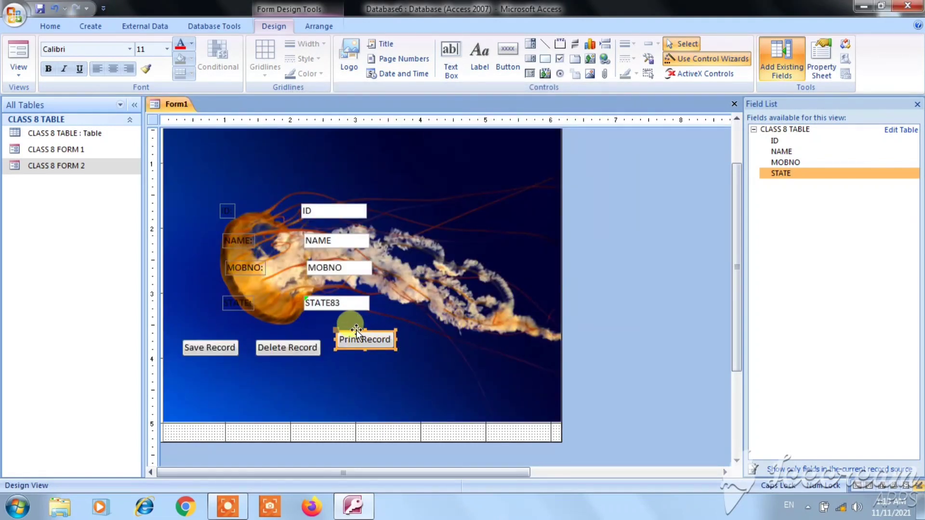
drag(352, 331, 354, 340)
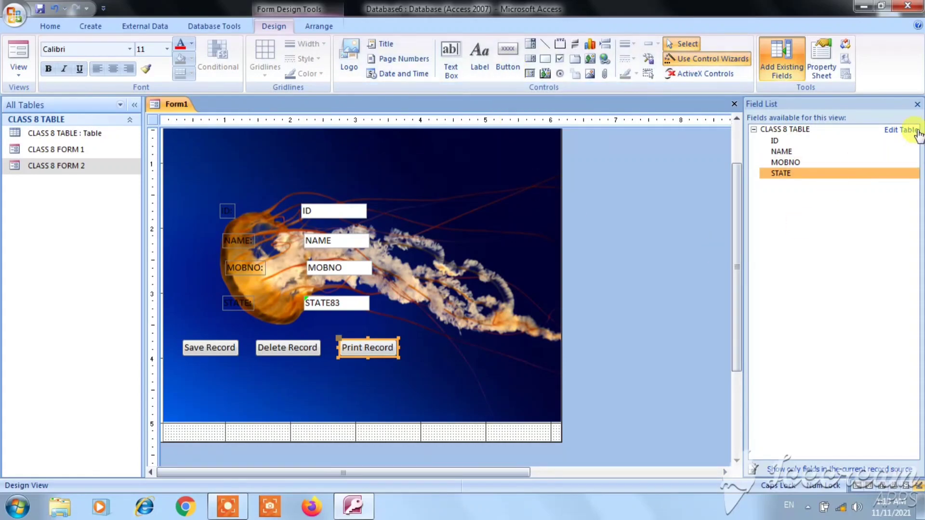
Close the field list and the form design, saving the form as Form3, and open Form3 to display its records
click(917, 104)
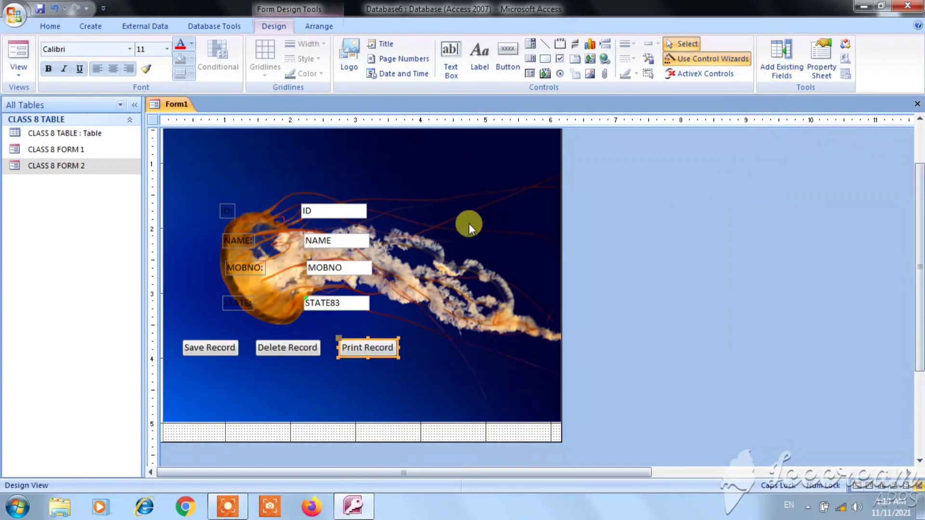
click(917, 105)
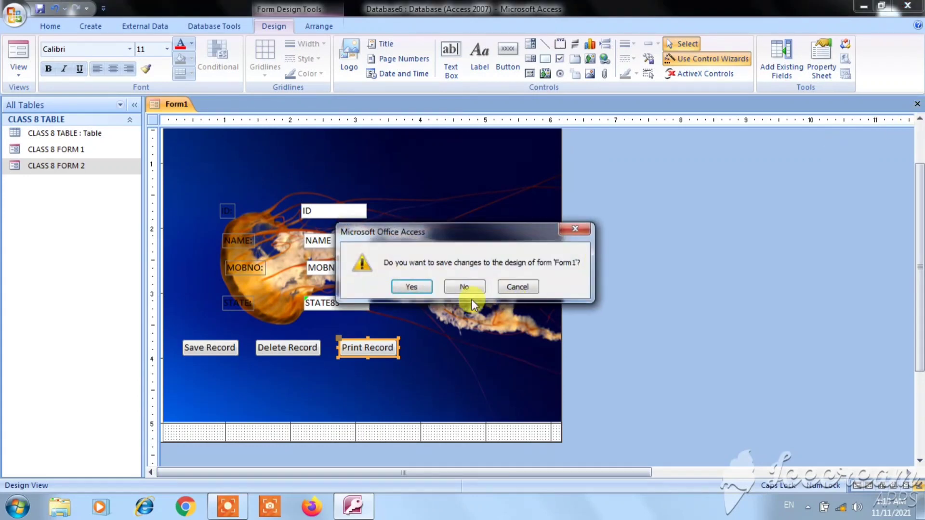
click(414, 286)
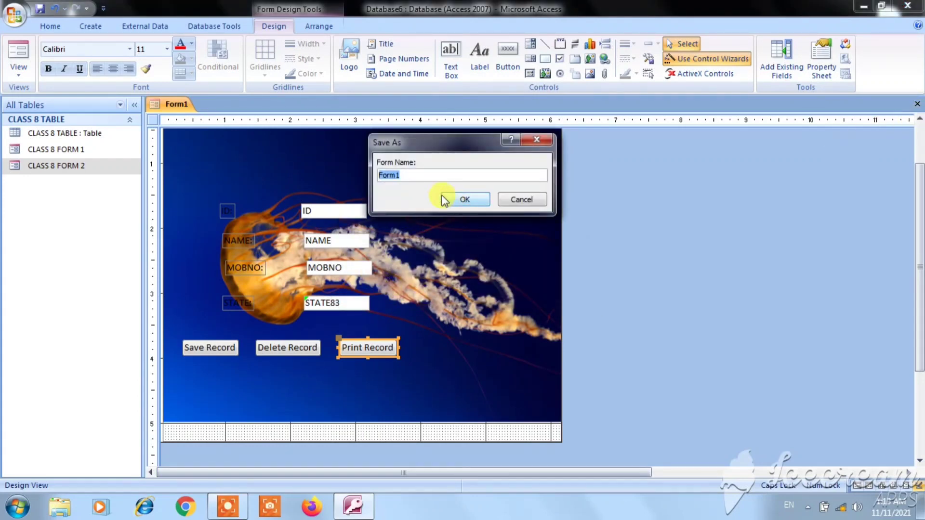
click(410, 178)
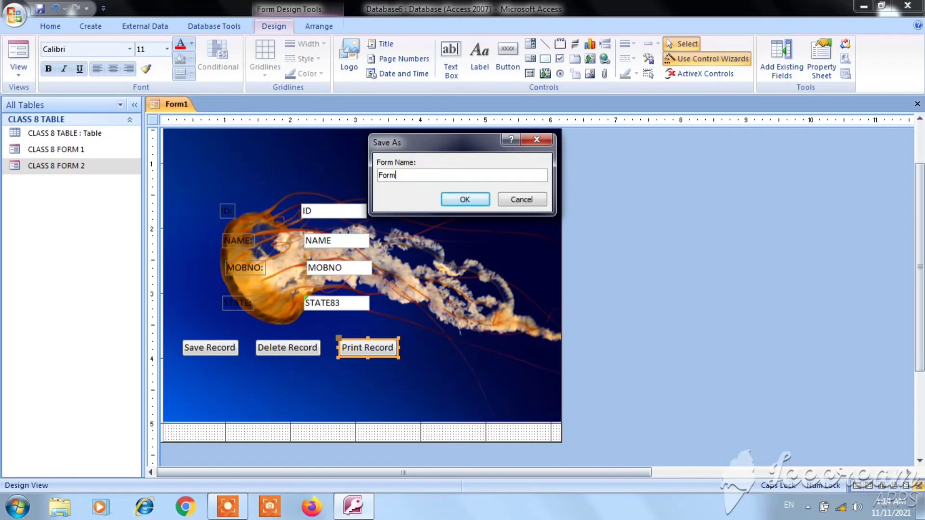
click(449, 199)
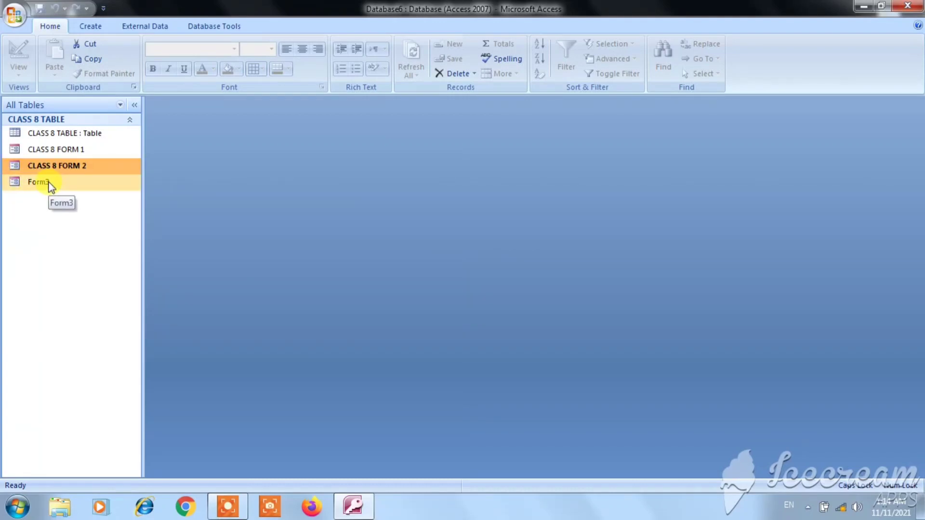
double_click(49, 183)
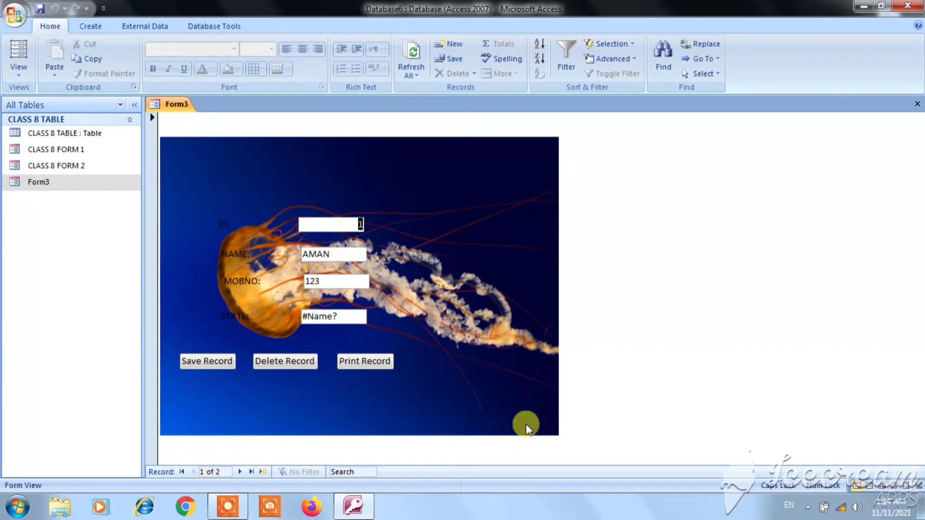
Step through the fields of the first record in Form3 and return to its ID field
key(Tab)
key(Tab)
key(Tab)
key(Tab)
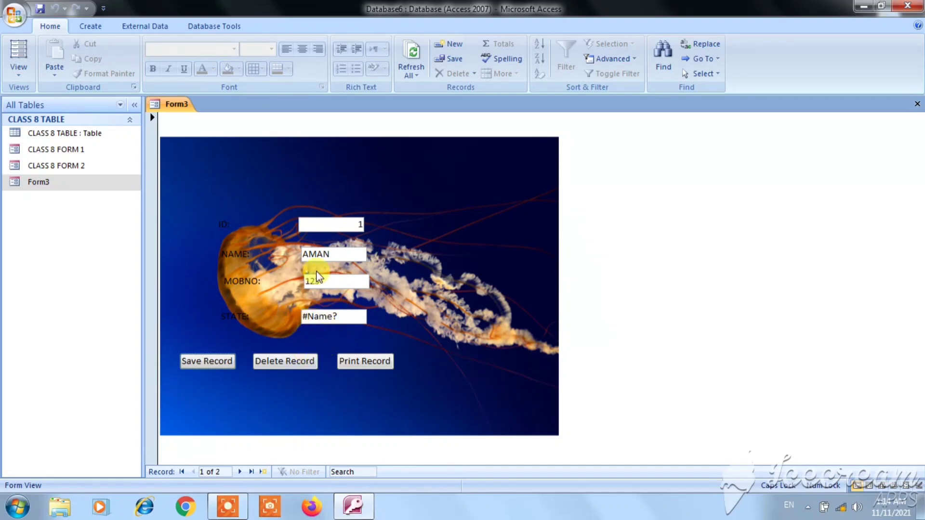
click(337, 226)
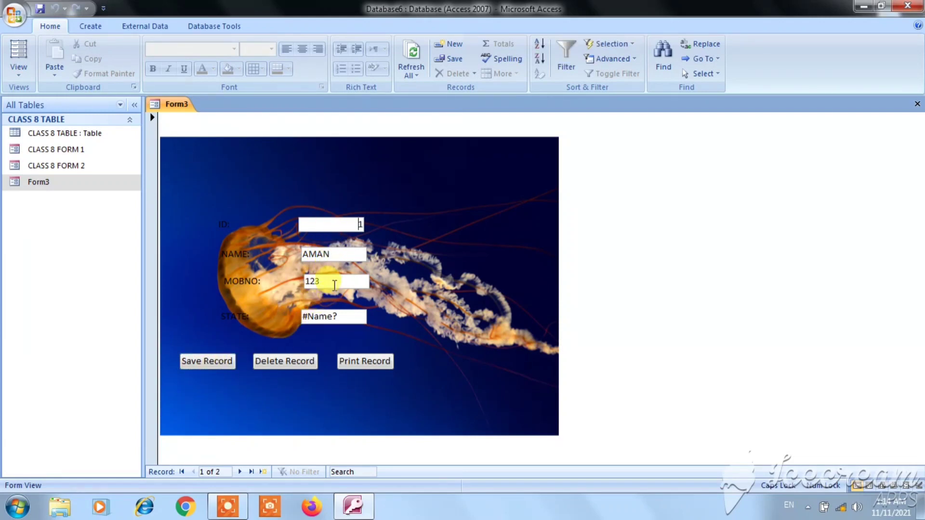
Advance to a new blank record in Form3 and enter the student's name in the NAME field
click(245, 471)
click(245, 471)
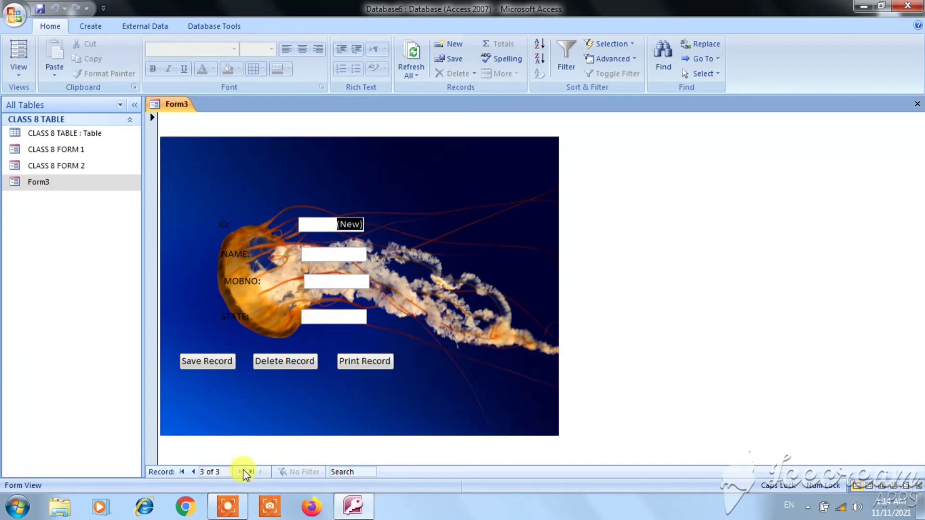
click(333, 252)
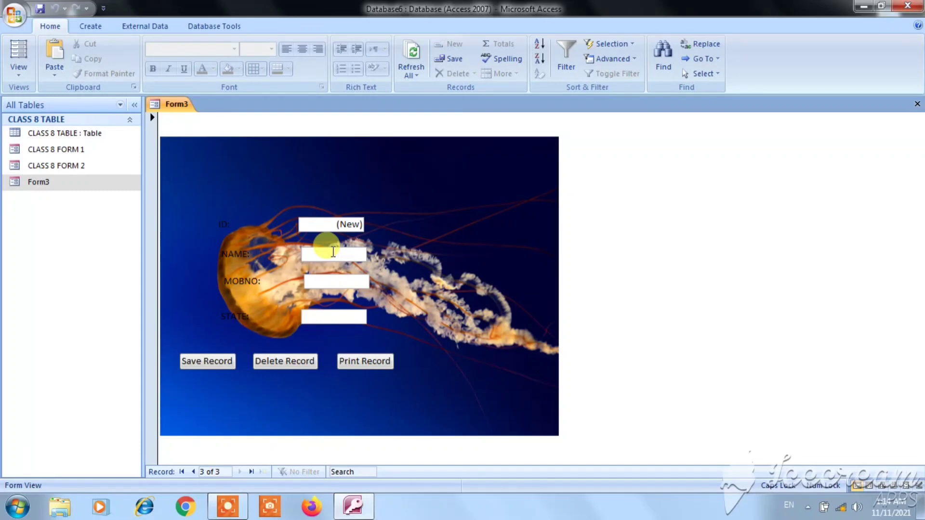
text(S)
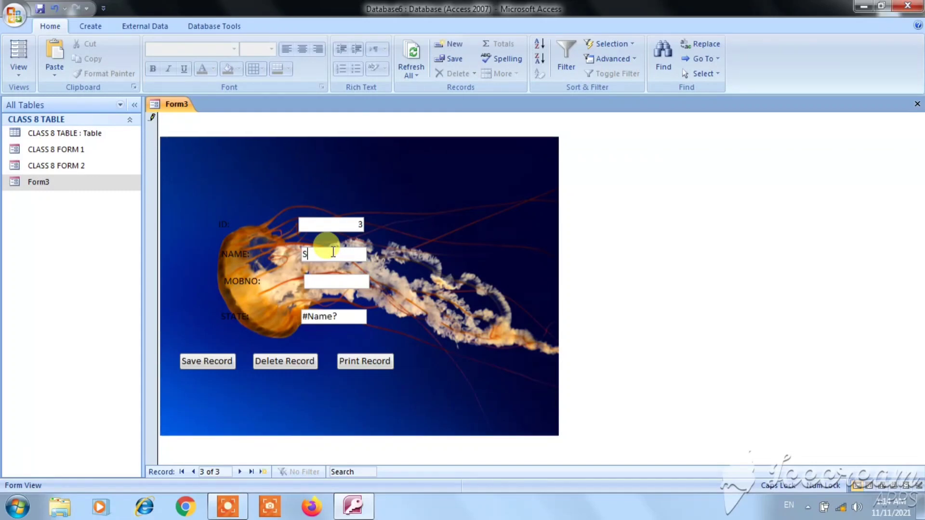
text(HYAM)
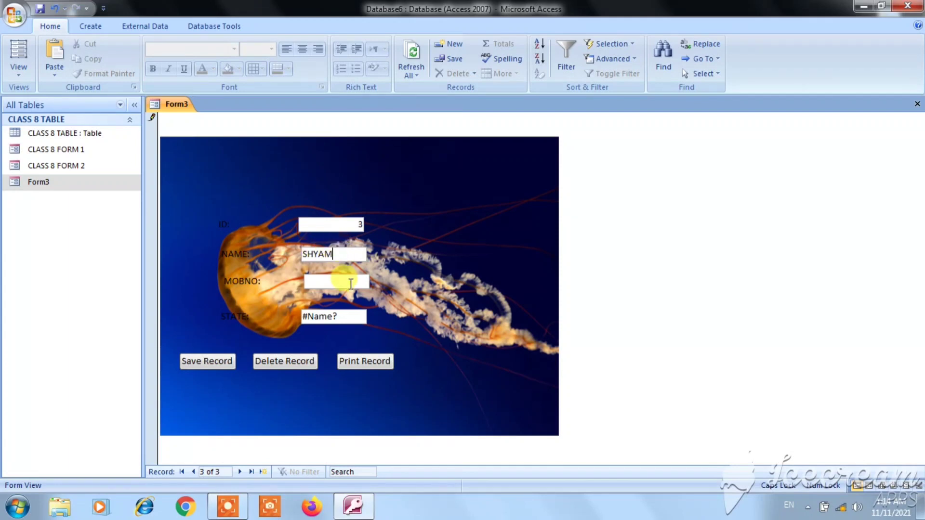
Enter the student's mobile number in MOBNO, try to clear the STATE field, and save the record with the form's Save Record command
click(350, 283)
text(25647896)
key(Tab)
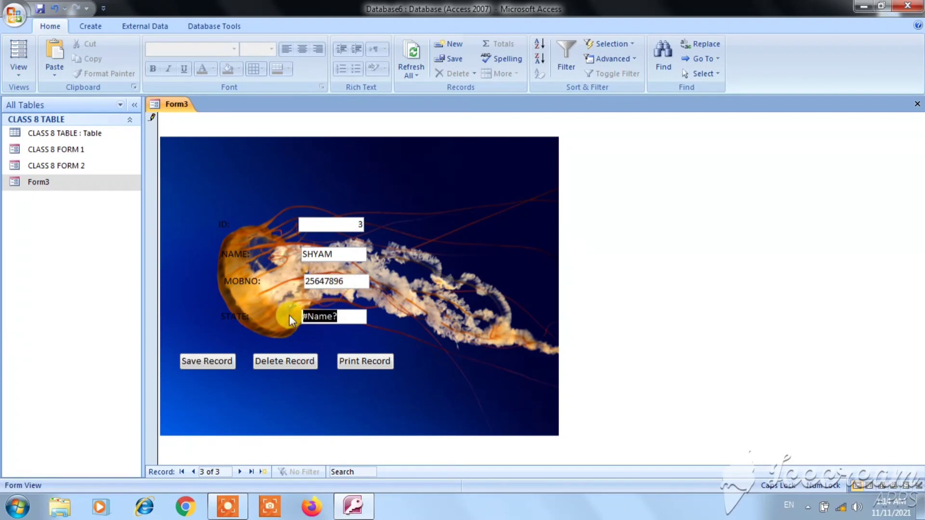
key(BackSpace)
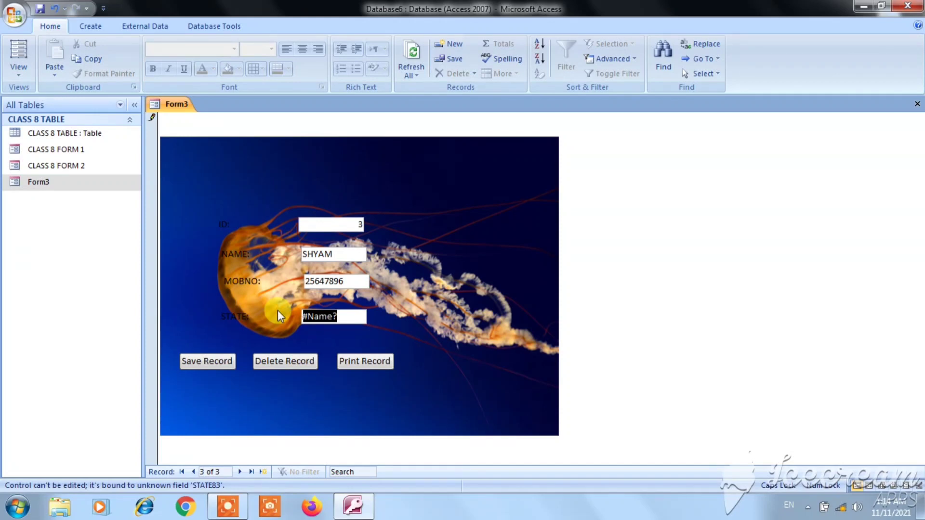
click(216, 367)
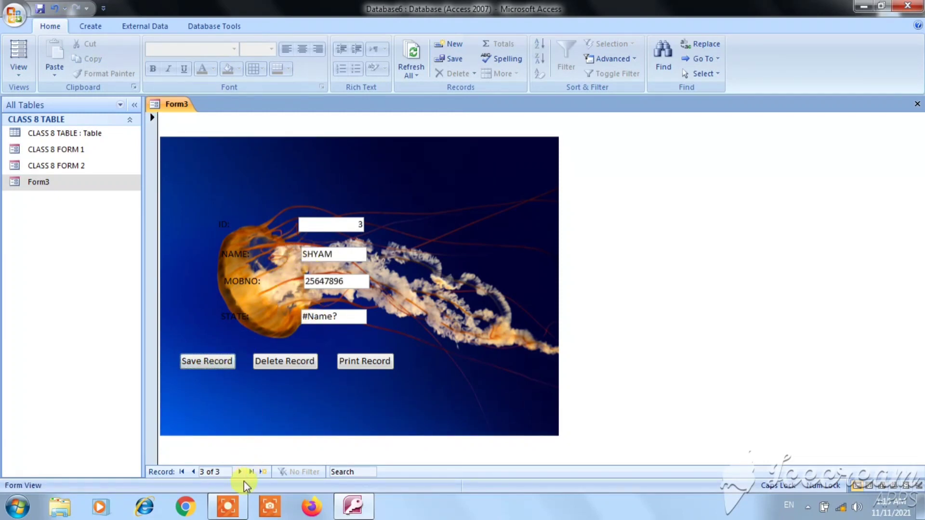
Return to the first record in Form3 and delete it with the form's Delete Record command, confirming the deletion
click(263, 472)
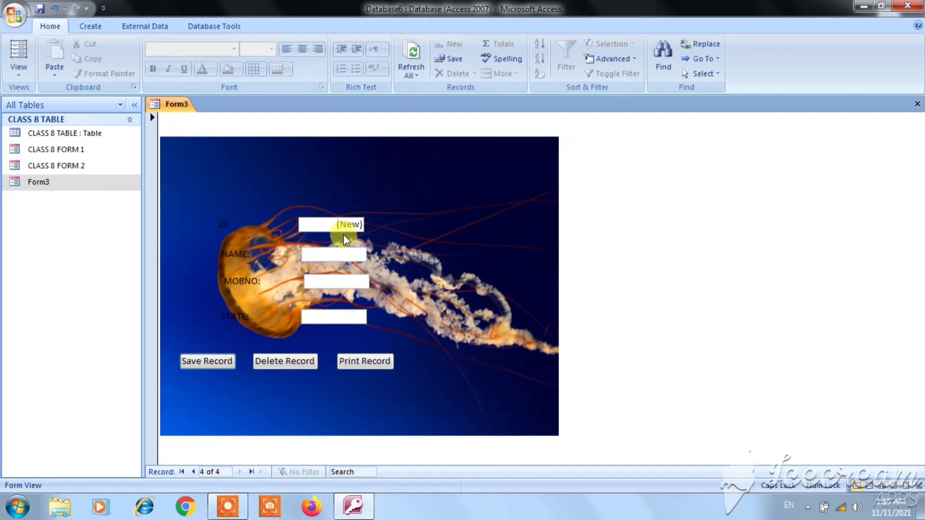
click(192, 472)
click(193, 472)
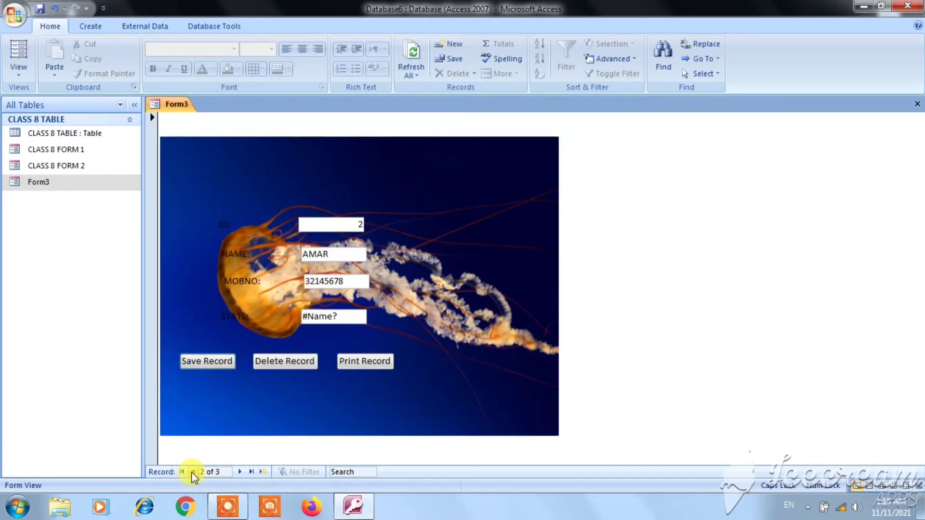
click(192, 472)
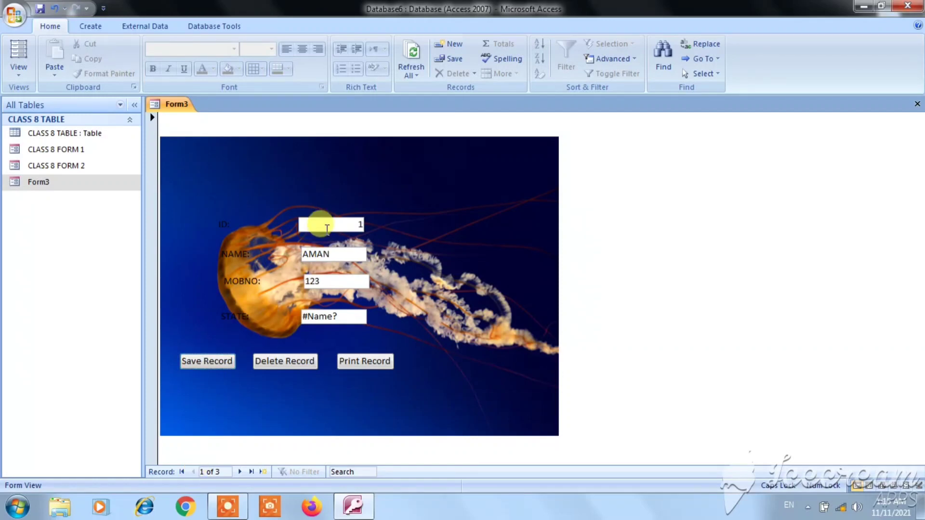
click(272, 363)
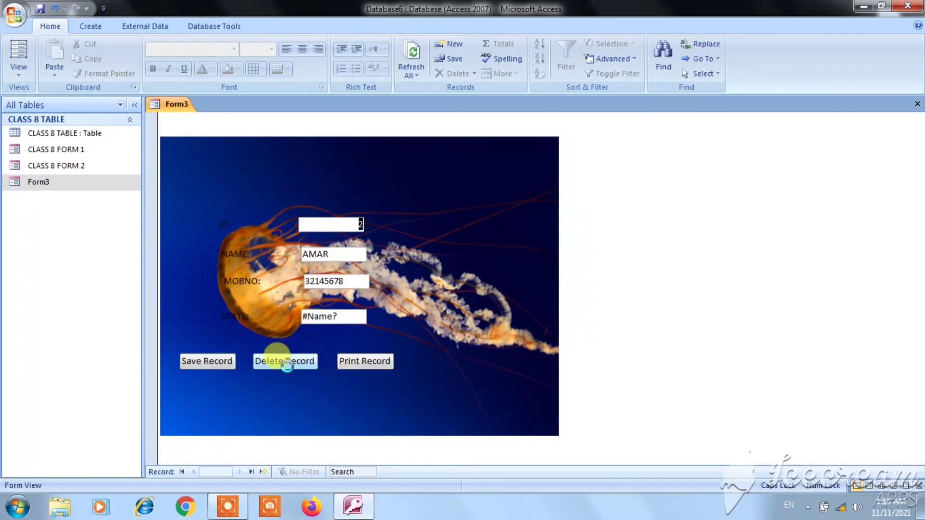
click(438, 293)
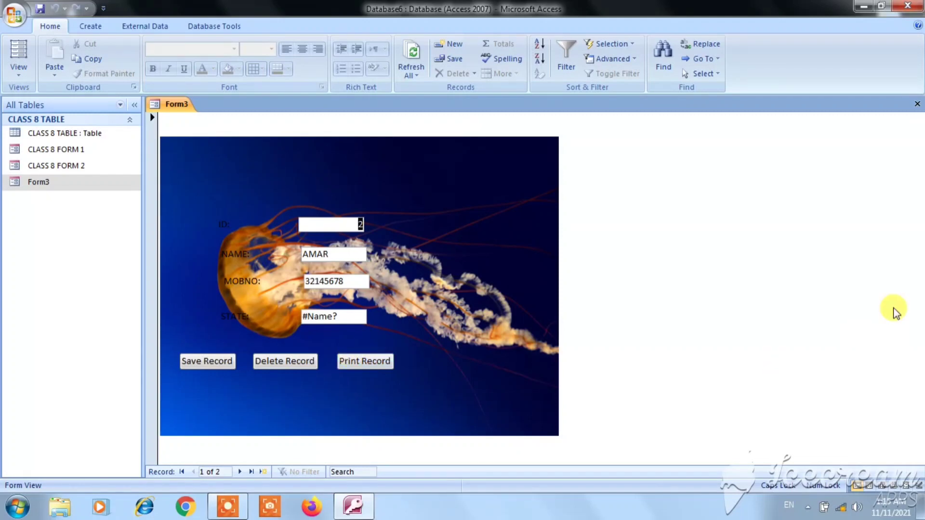
Close Form3 and create a split form based on it
click(917, 104)
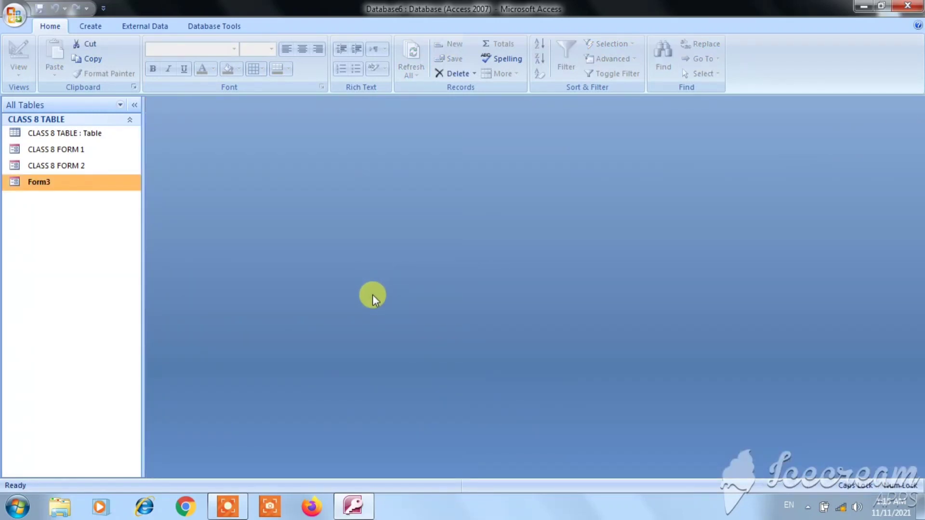
click(93, 27)
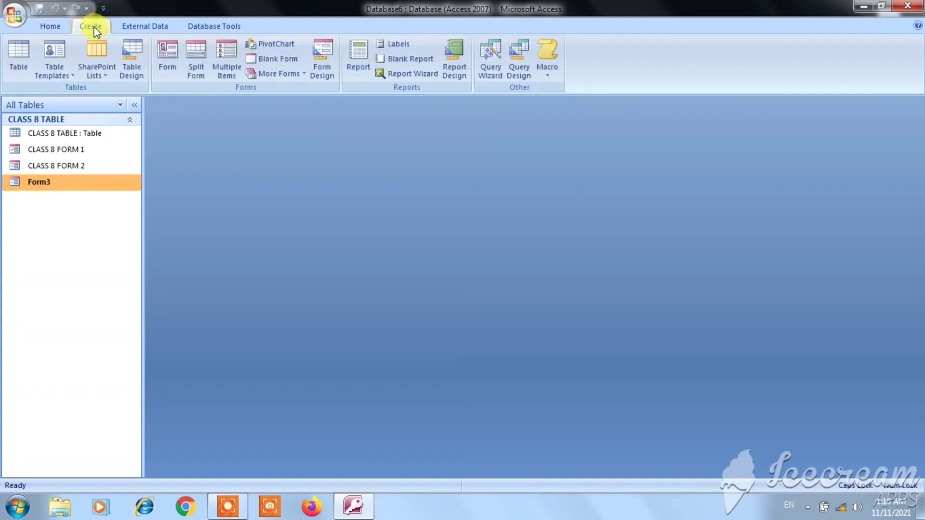
click(200, 66)
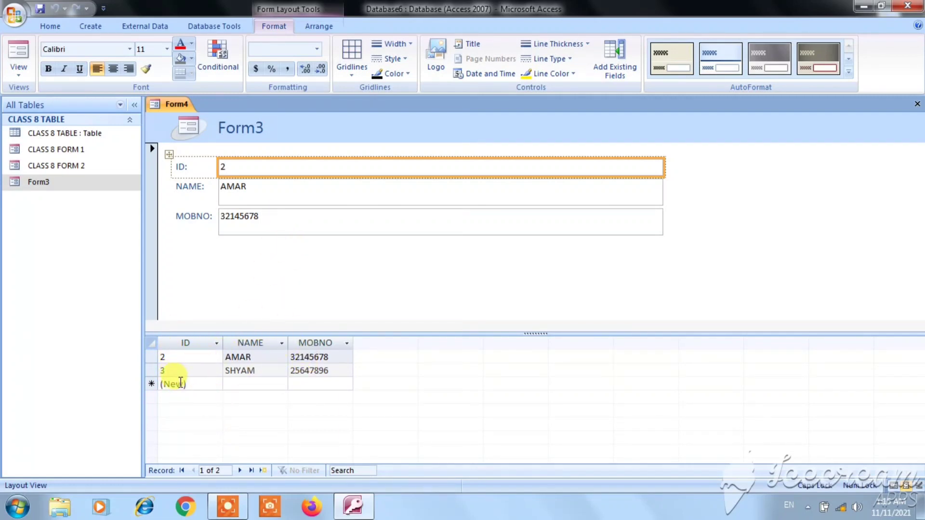
Select the NAME field of the new record row, and close the split form, saving it as Form4
click(182, 380)
click(245, 384)
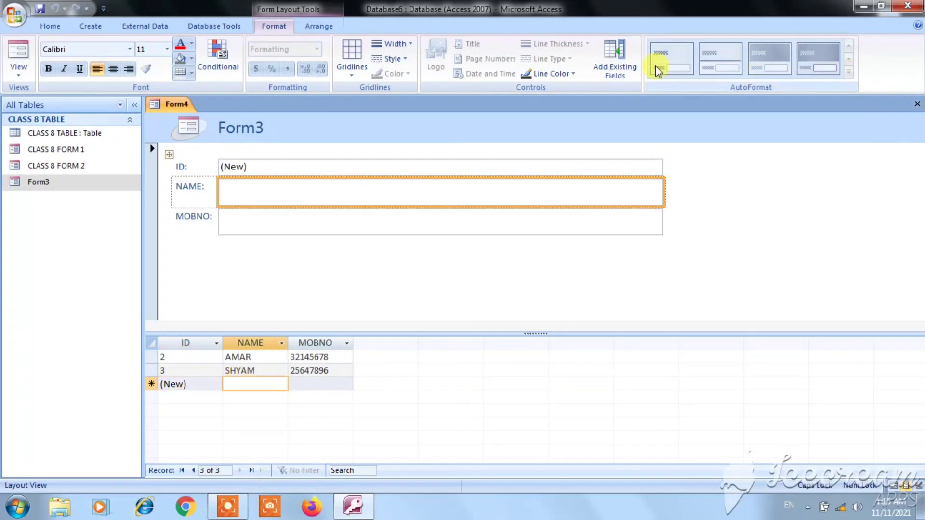
click(916, 105)
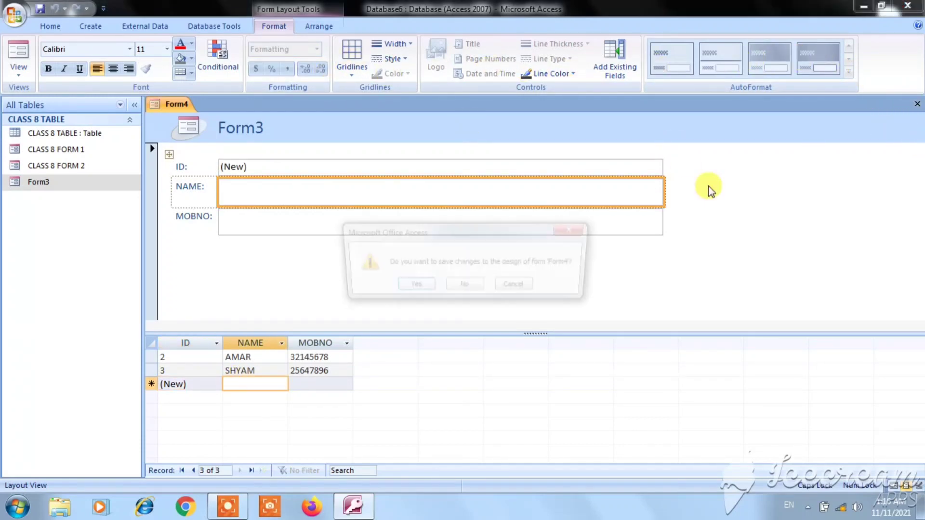
click(409, 289)
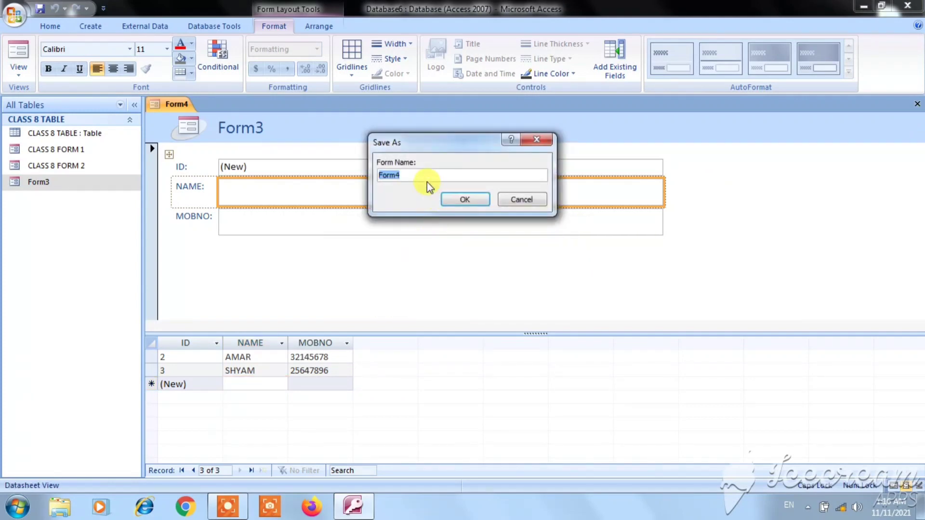
click(465, 199)
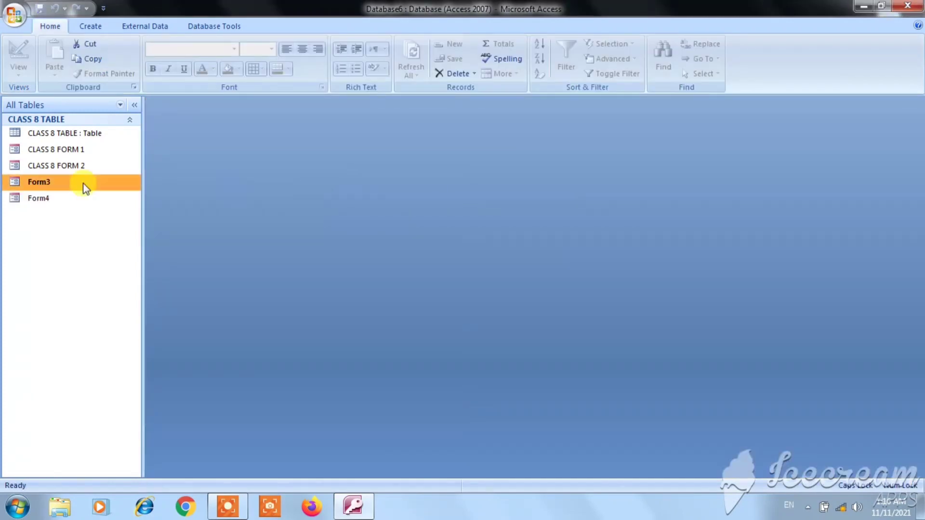
Open Form4 to view the first record in both the form and the datasheet, and close it
double_click(45, 198)
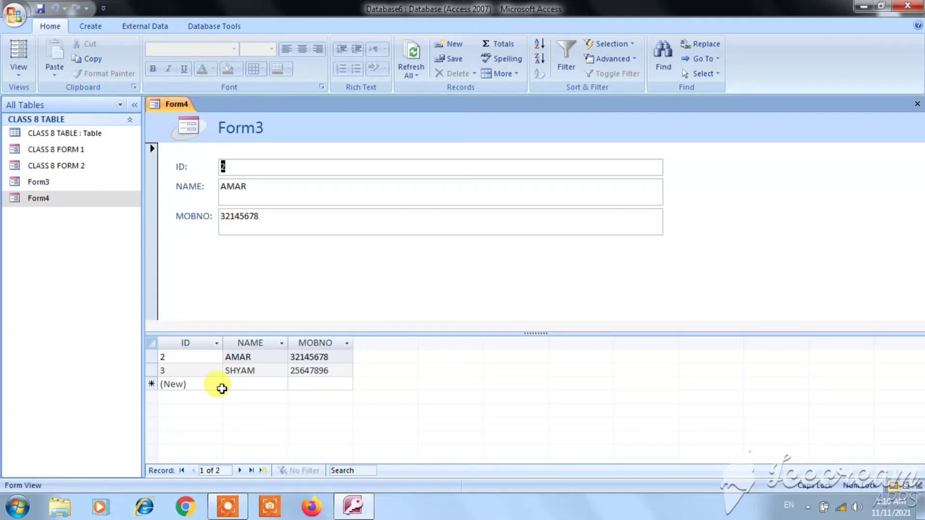
click(170, 357)
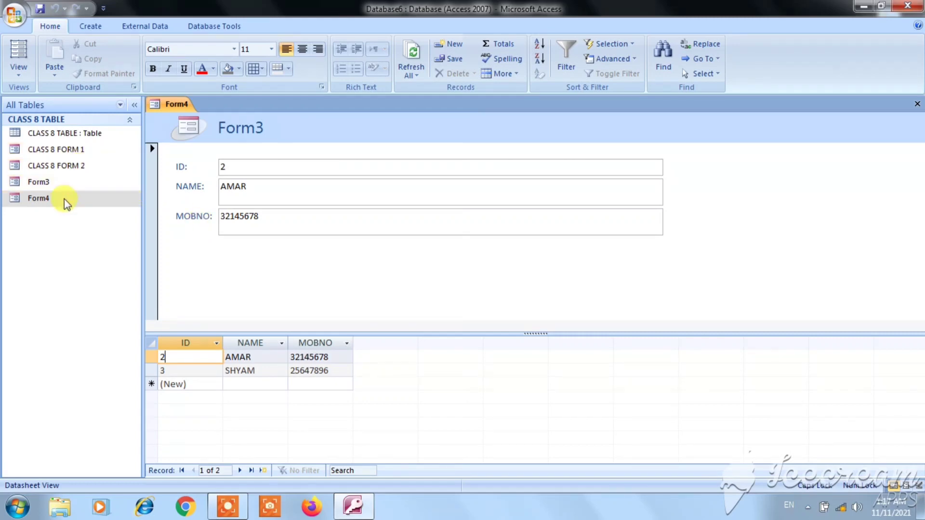
click(917, 104)
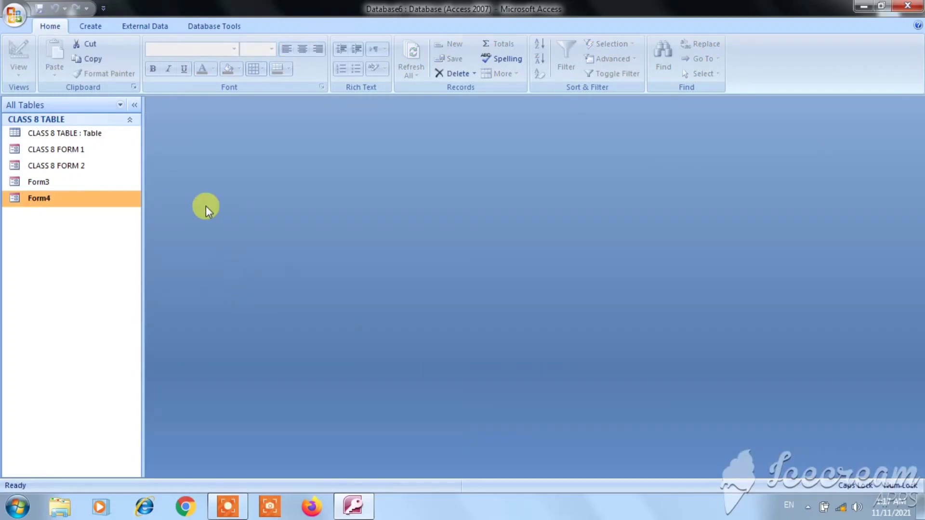
Start the Form Wizard on CLASS 8 TABLE, add the ID and NAME fields, and continue to the layout choice
click(92, 26)
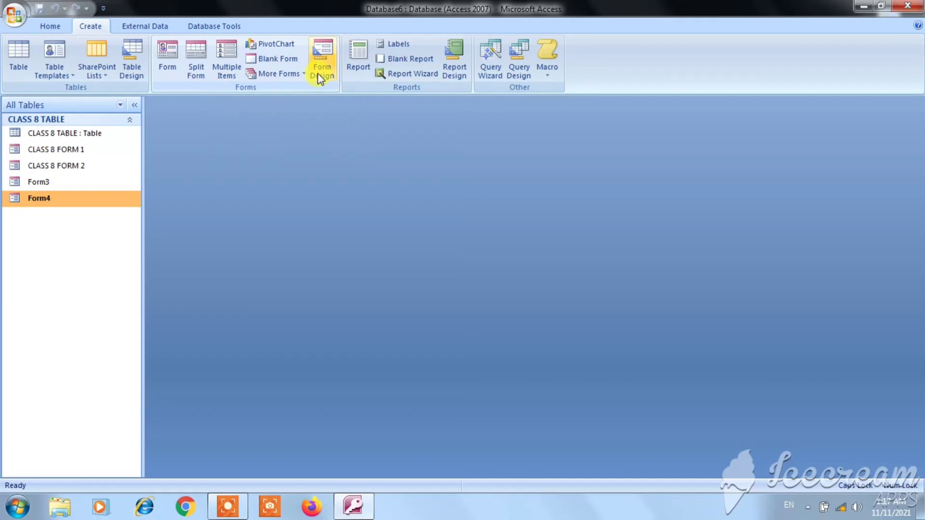
click(288, 75)
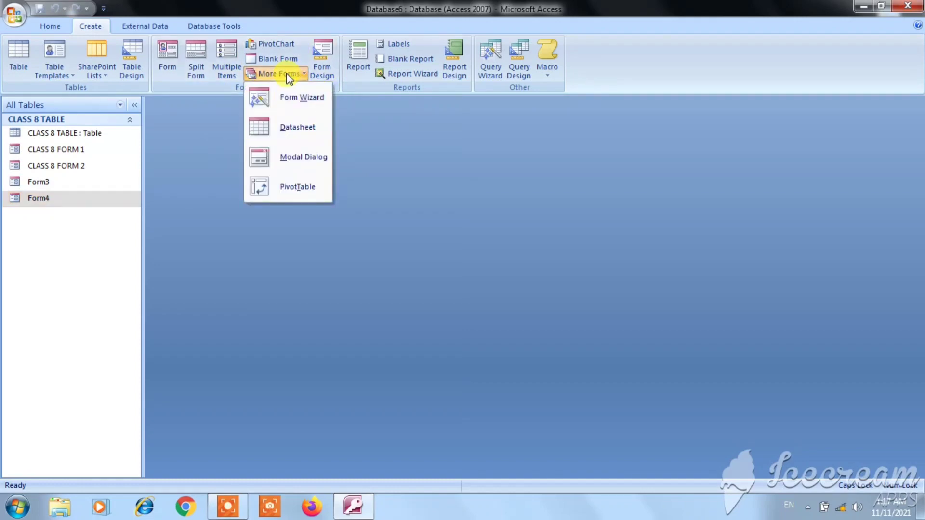
click(292, 108)
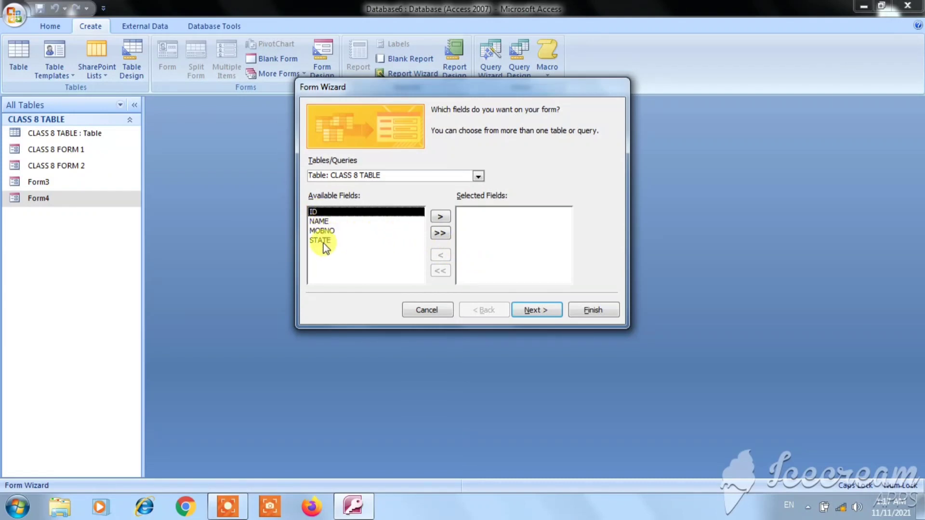
click(440, 218)
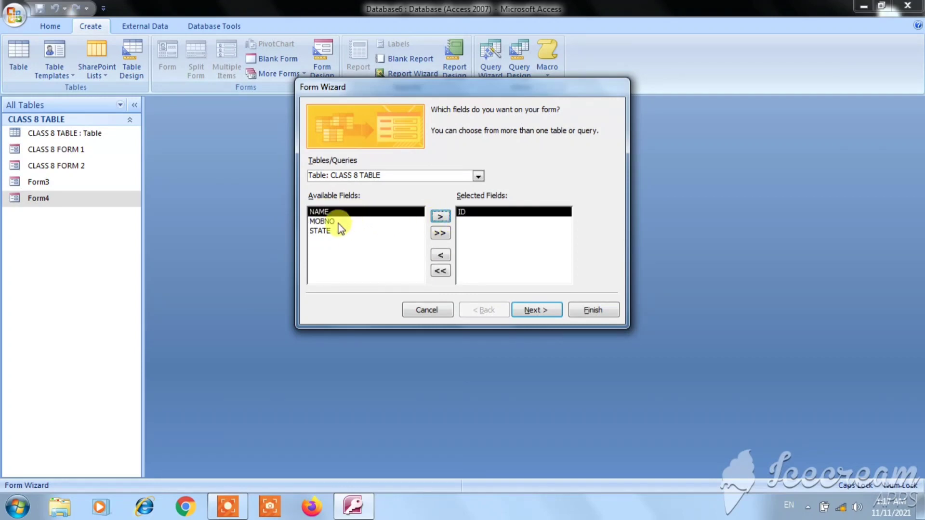
click(436, 217)
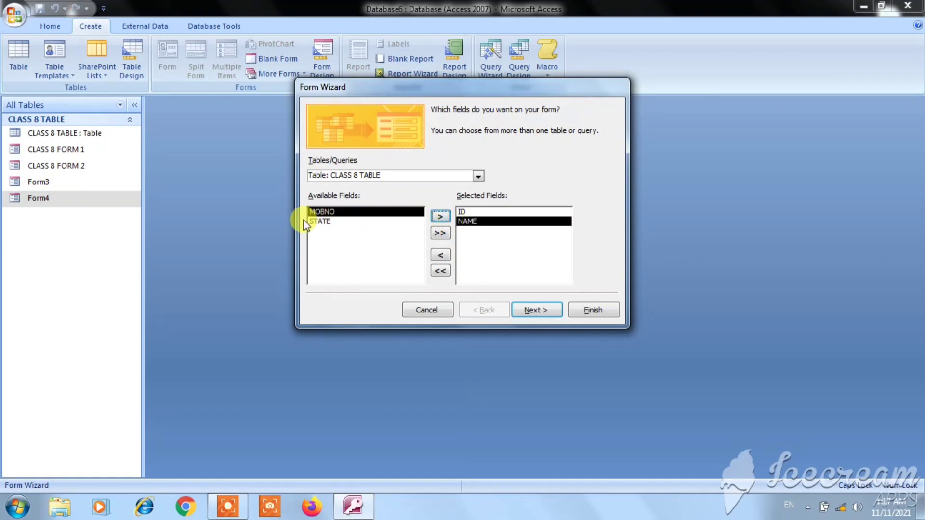
click(324, 222)
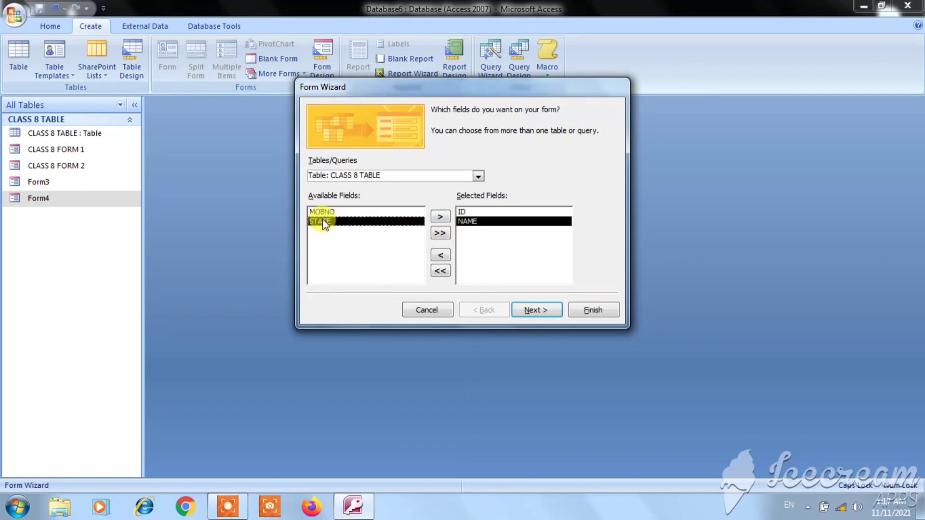
click(325, 210)
click(328, 221)
click(537, 310)
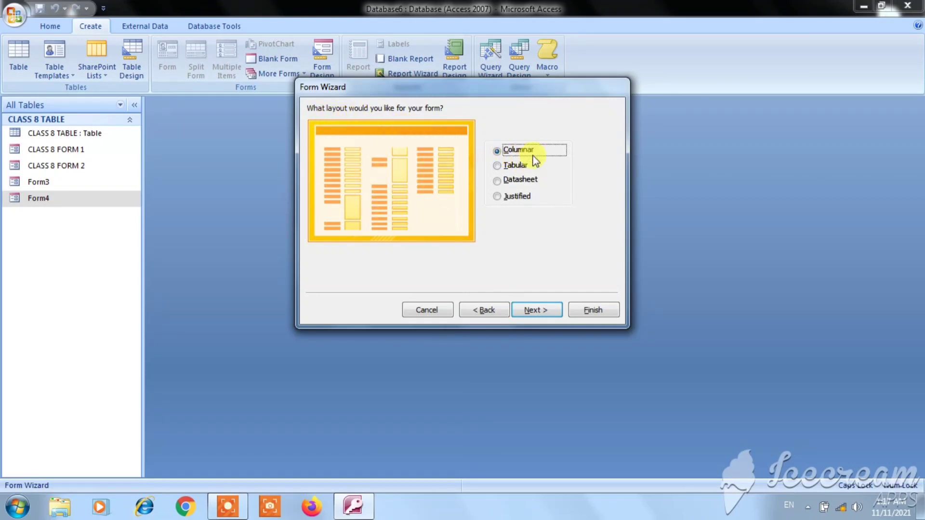
Preview the Tabular, Datasheet and Justified layouts, keep Columnar for the form, and continue to the style choice
click(516, 168)
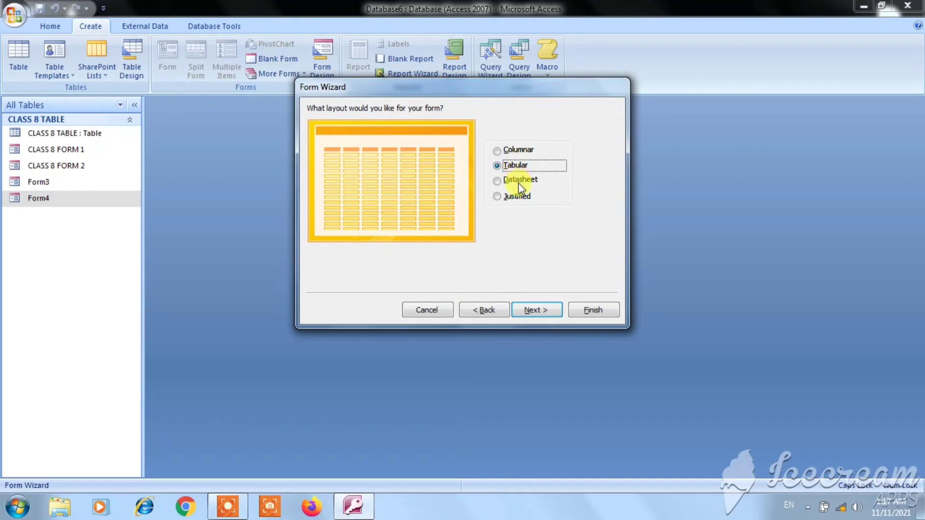
click(519, 185)
click(516, 195)
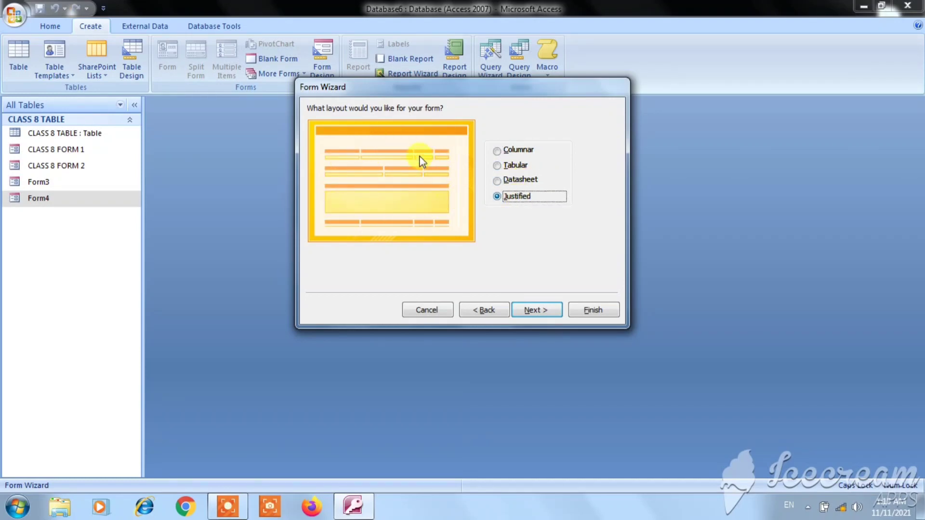
click(520, 152)
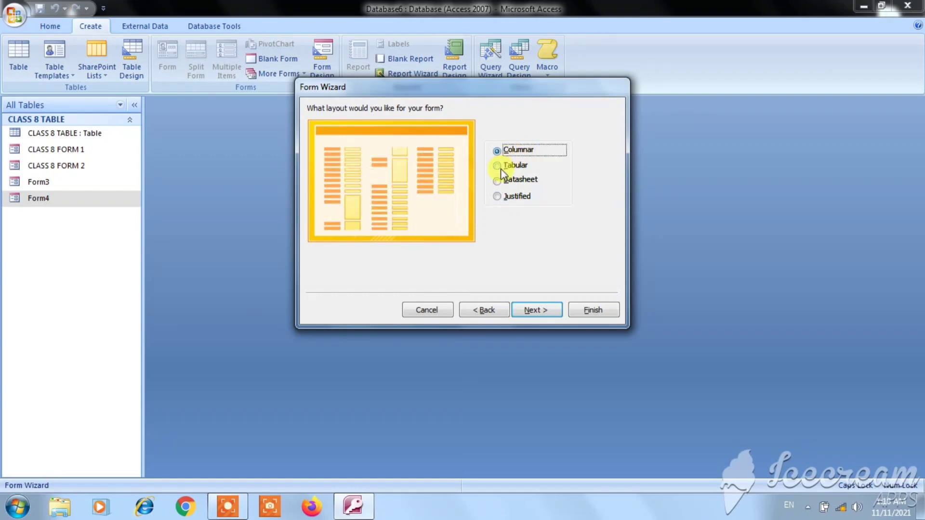
click(501, 166)
click(500, 181)
click(498, 195)
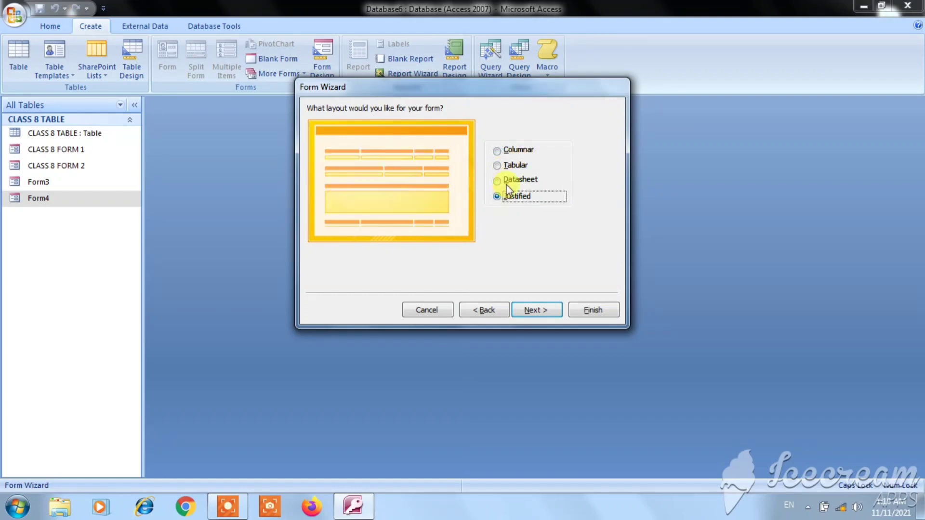
click(506, 150)
click(538, 308)
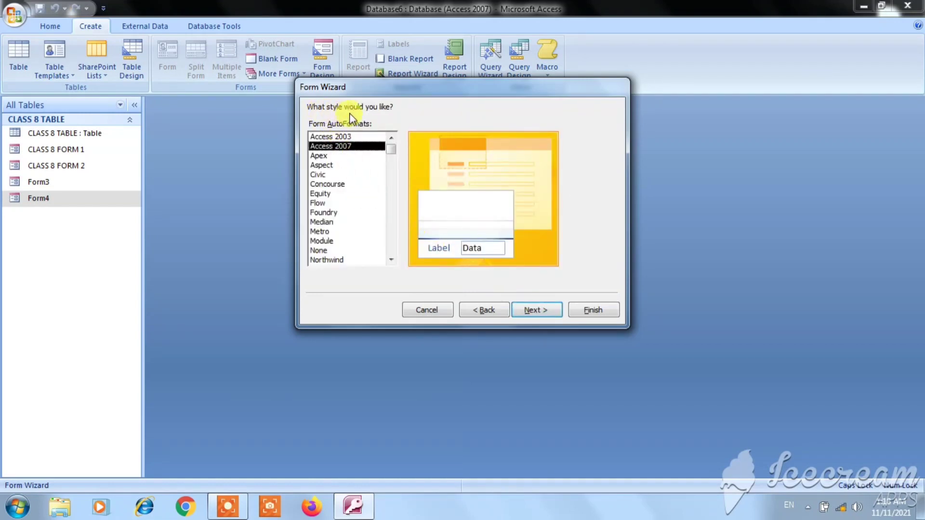
Compare the previews of the form AutoFormats, including Apex, Aspect, Civic, Concourse, Equity, Flow, Median, Metro, Module and Northwind
click(327, 155)
click(323, 165)
click(320, 174)
click(333, 194)
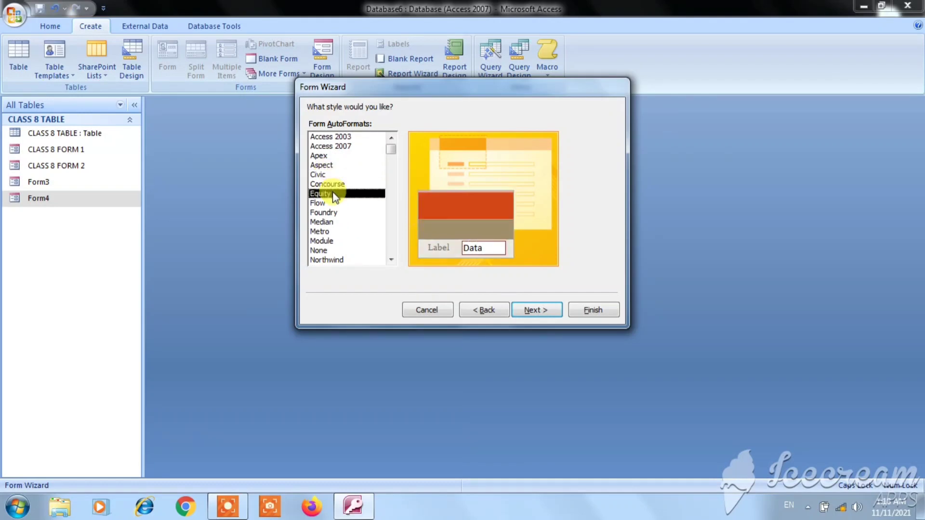
click(331, 203)
click(325, 222)
click(331, 232)
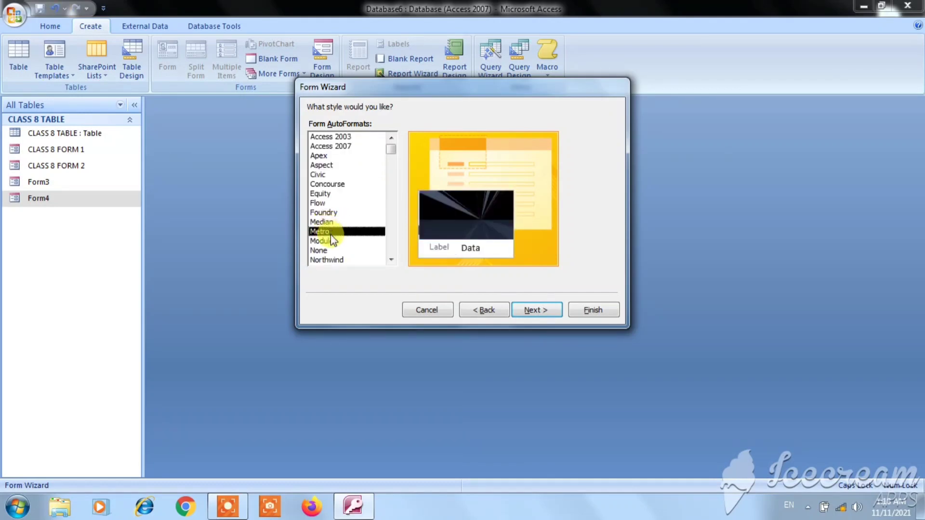
click(323, 250)
click(327, 259)
click(322, 240)
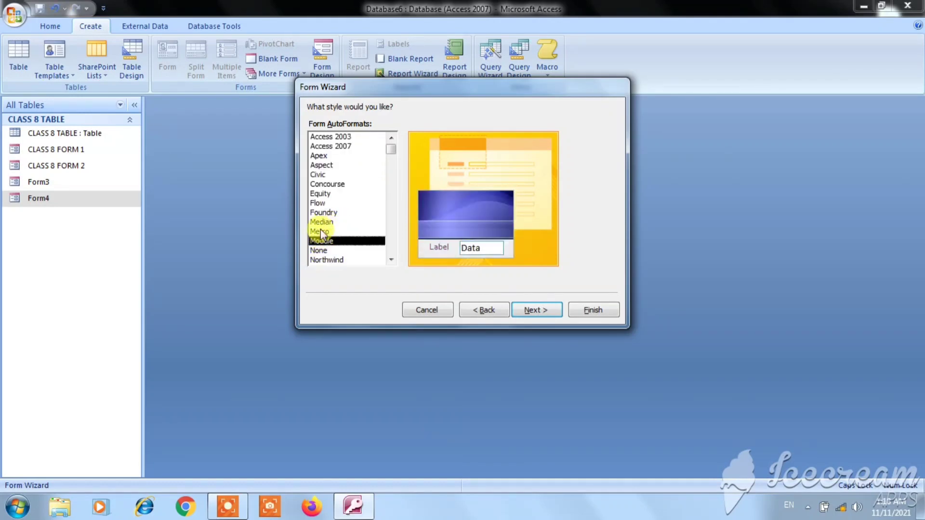
click(320, 224)
click(322, 209)
click(322, 194)
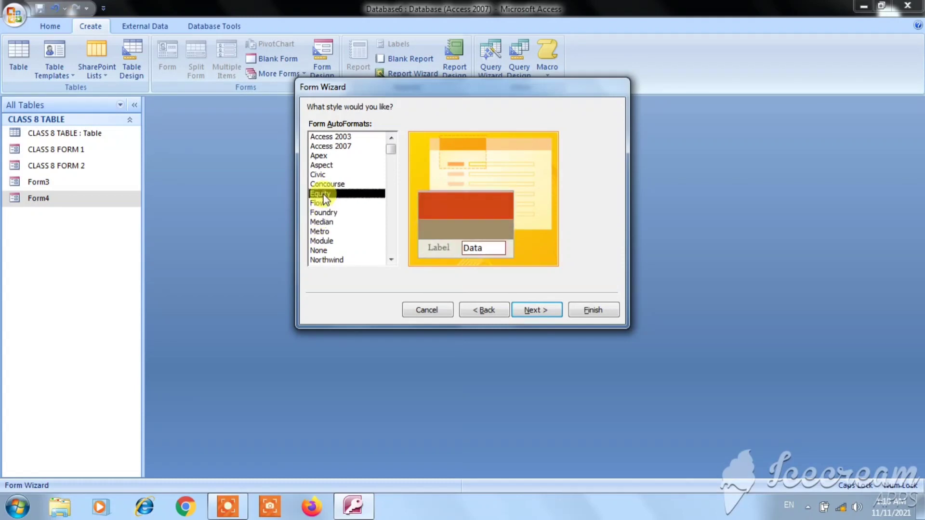
click(327, 183)
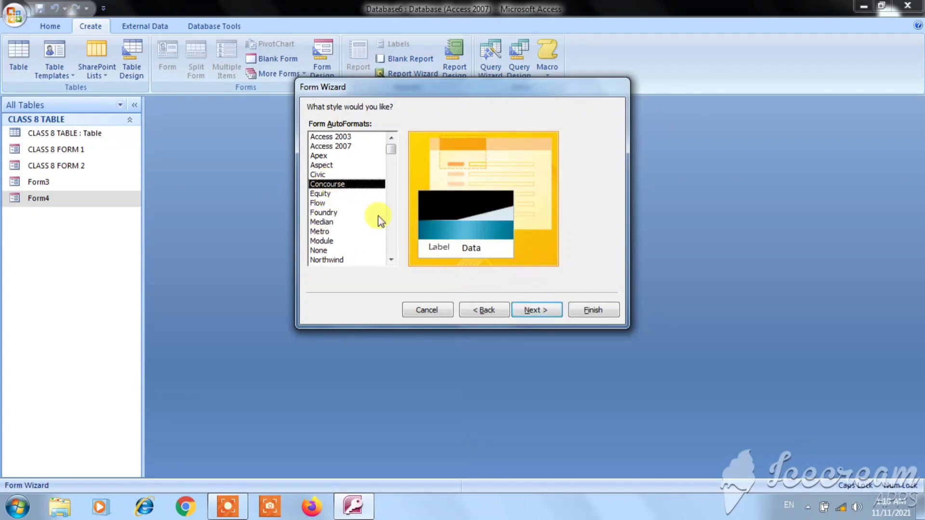
Choose the Equity style and finish the wizard with the title CLASS 8 TABLE, opening the form to view or enter information
click(322, 192)
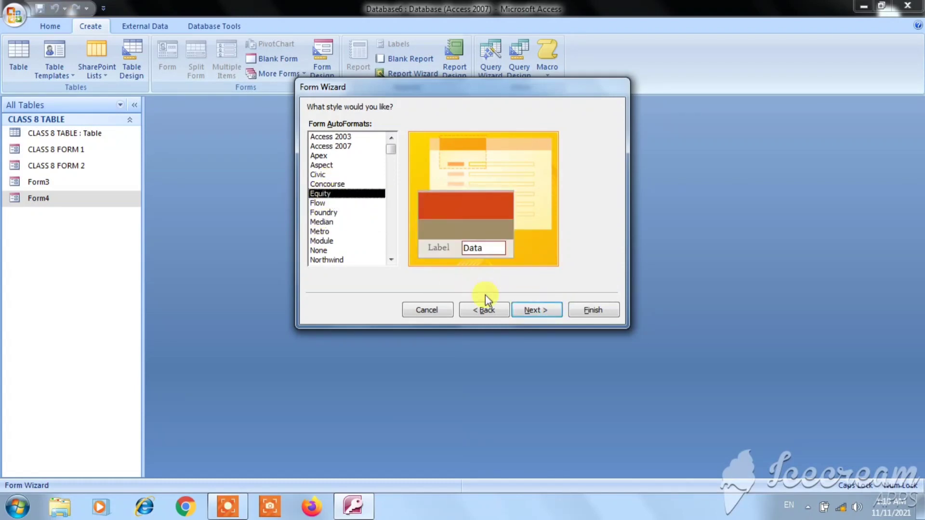
click(531, 312)
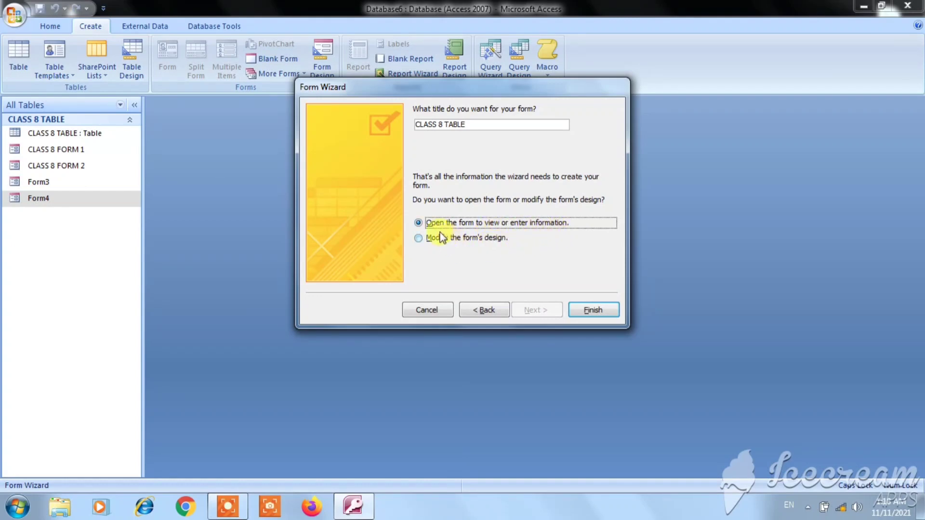
click(598, 310)
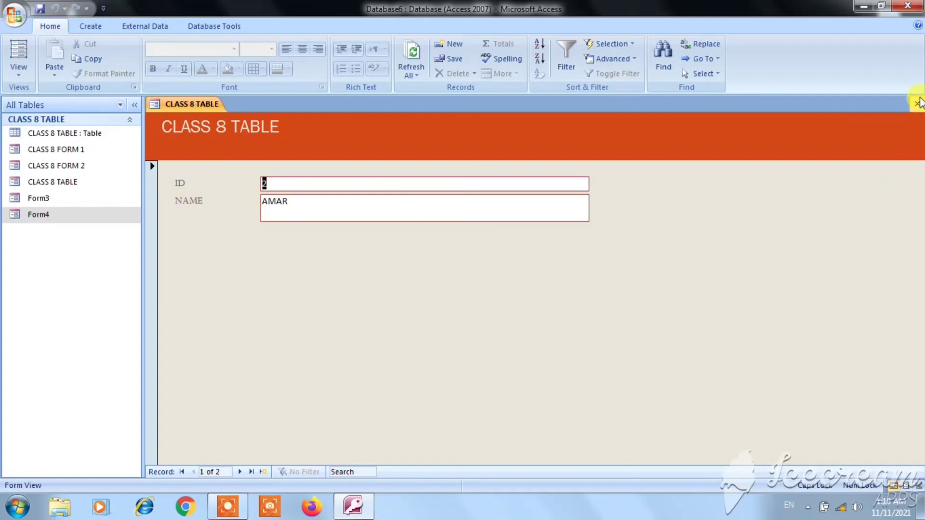
Close the CLASS 8 TABLE form and open Form4
click(918, 103)
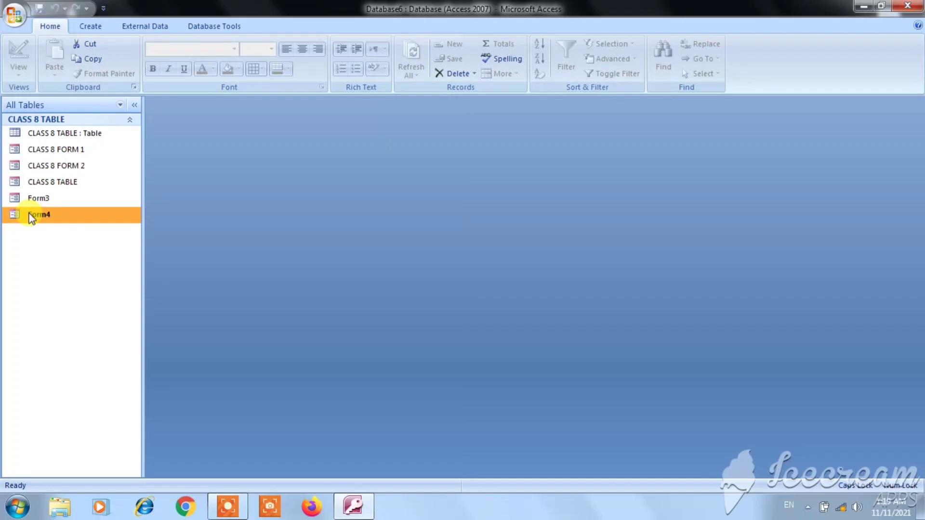
double_click(32, 218)
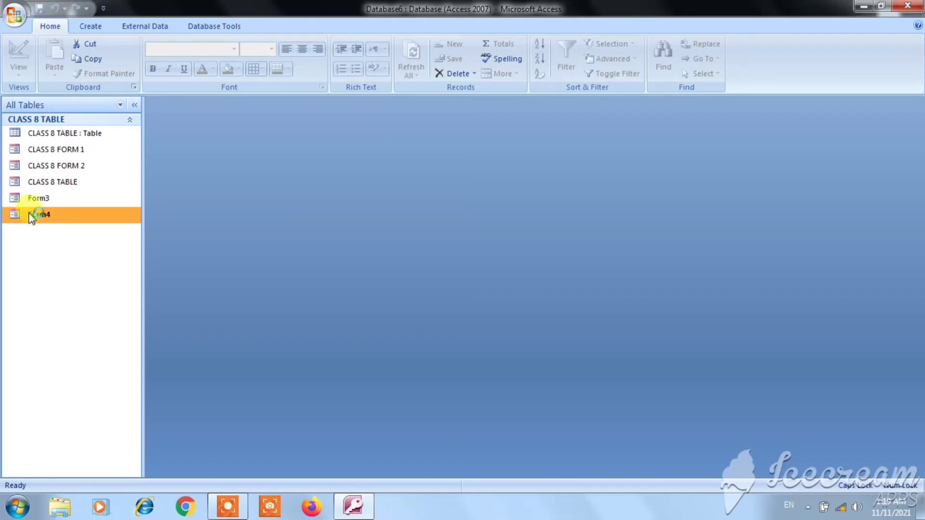